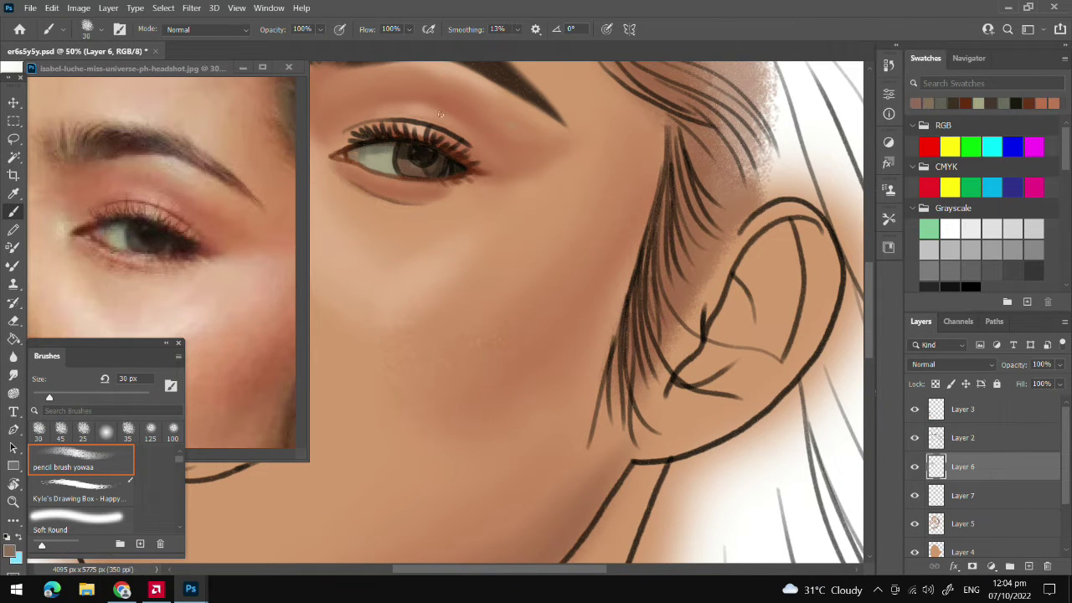
# - Blend the under-eye skin with Smudge on Layers 2 and 6, zooming in on the eye
pyautogui.press('r')
pyautogui.press('[')
pyautogui.press('[')
pyautogui.press('[')
pyautogui.hotkey('alt', ']')
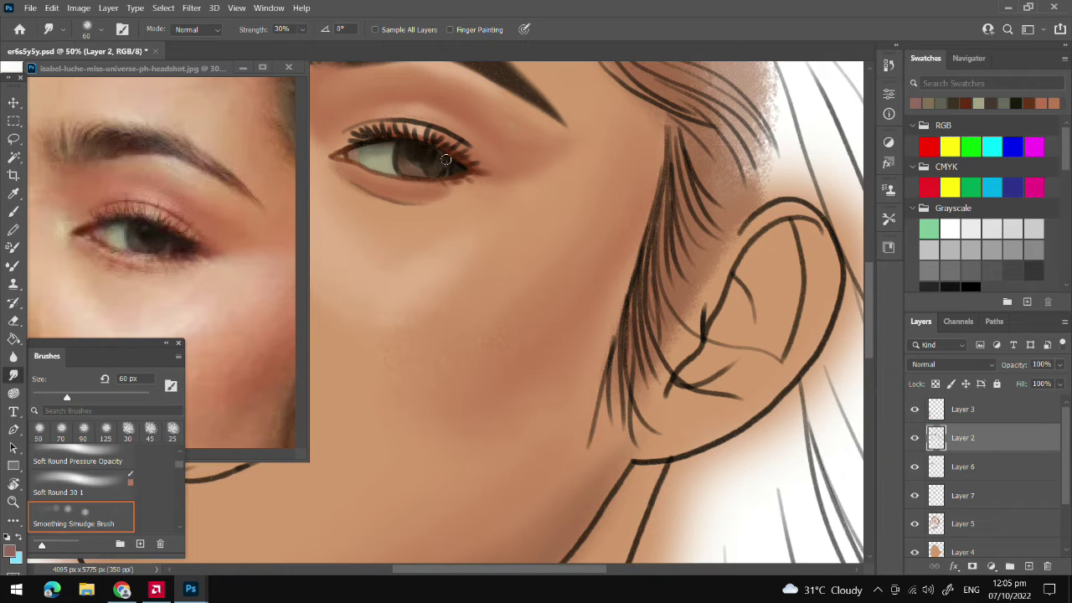
pyautogui.press('b')
pyautogui.hotkey('alt', '[')
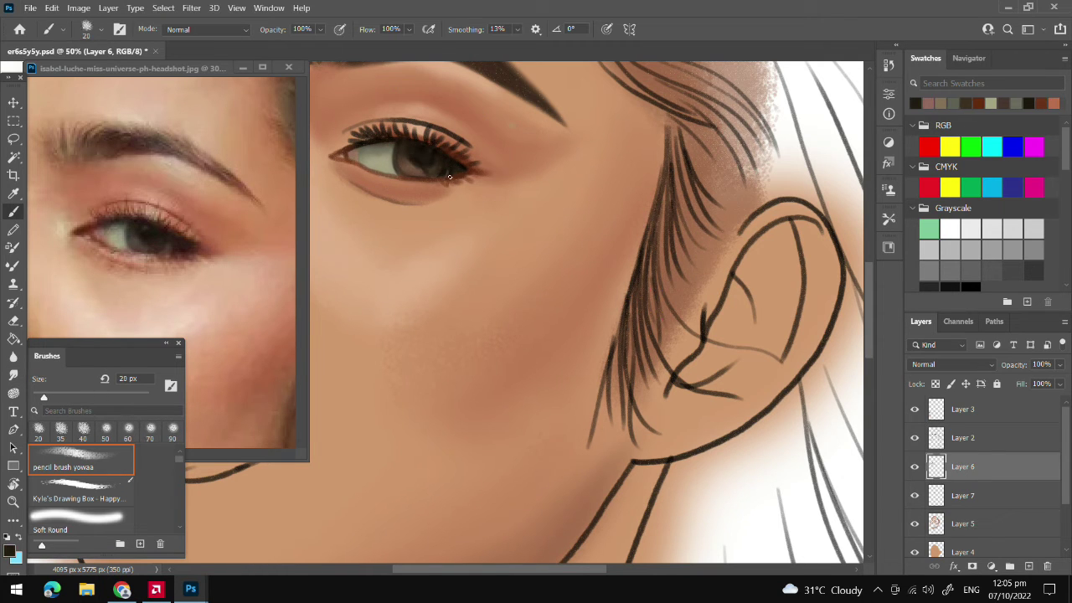
pyautogui.hotkey('alt', ']')
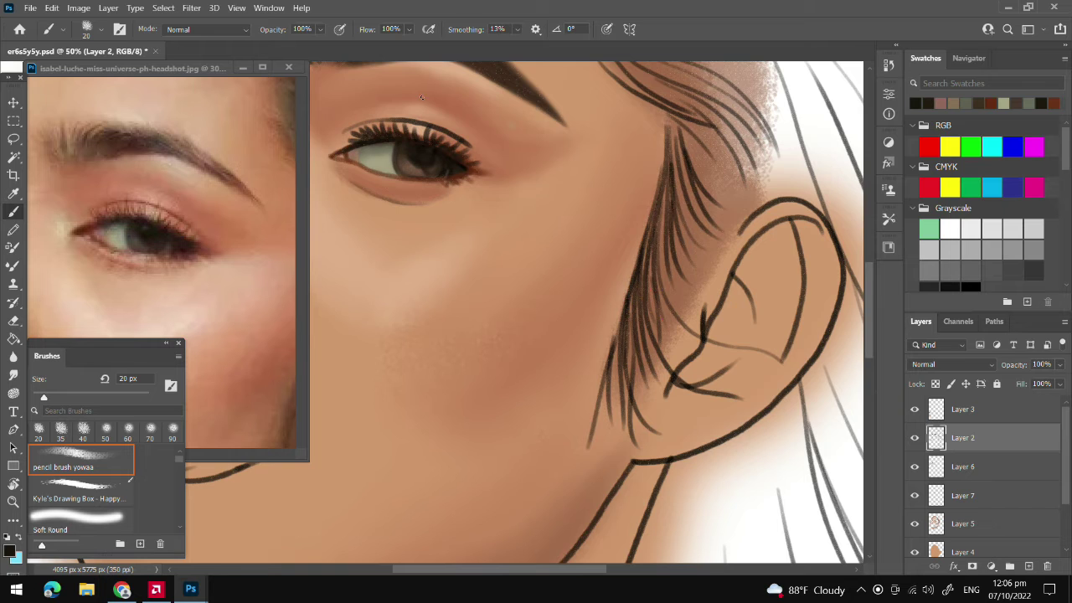
pyautogui.hotkey('ctrl', '+')
# - Paint under the eye with a tan skin tone and dark brown sampled from the reference
pyautogui.keyDown('alt'); pyautogui.click(167, 247); pyautogui.keyUp('alt')
pyautogui.press(']')
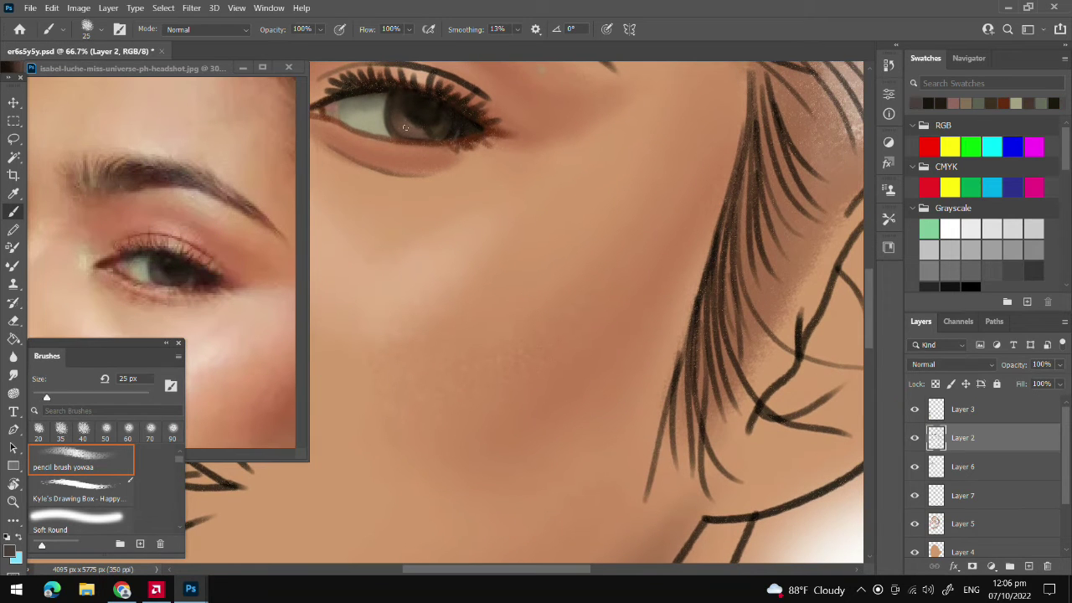
pyautogui.press(']')
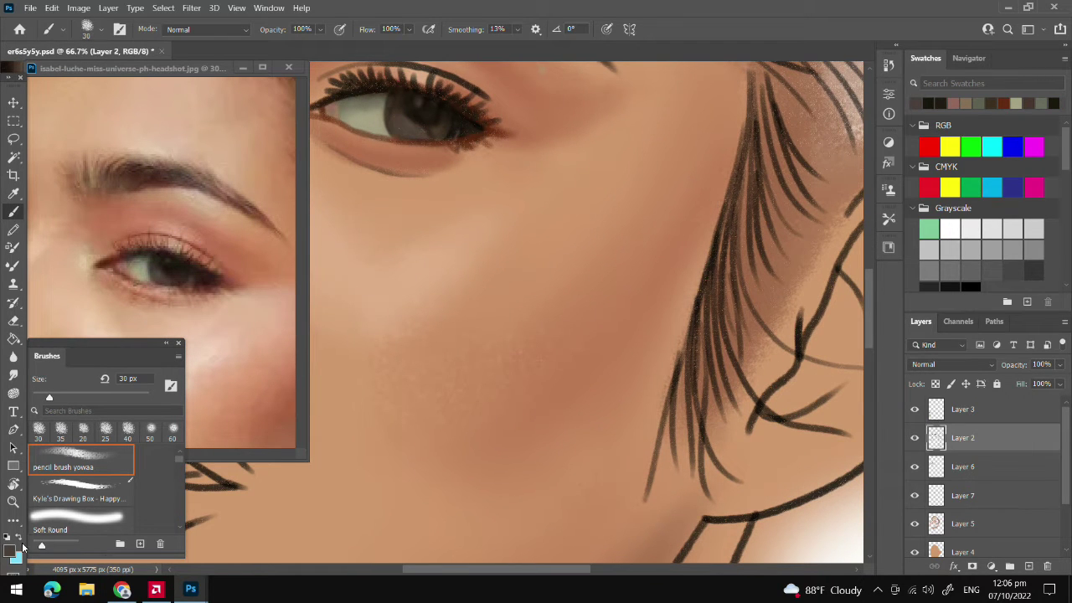
pyautogui.keyDown('alt'); pyautogui.click(817, 236); pyautogui.keyUp('alt')
pyautogui.press('[')
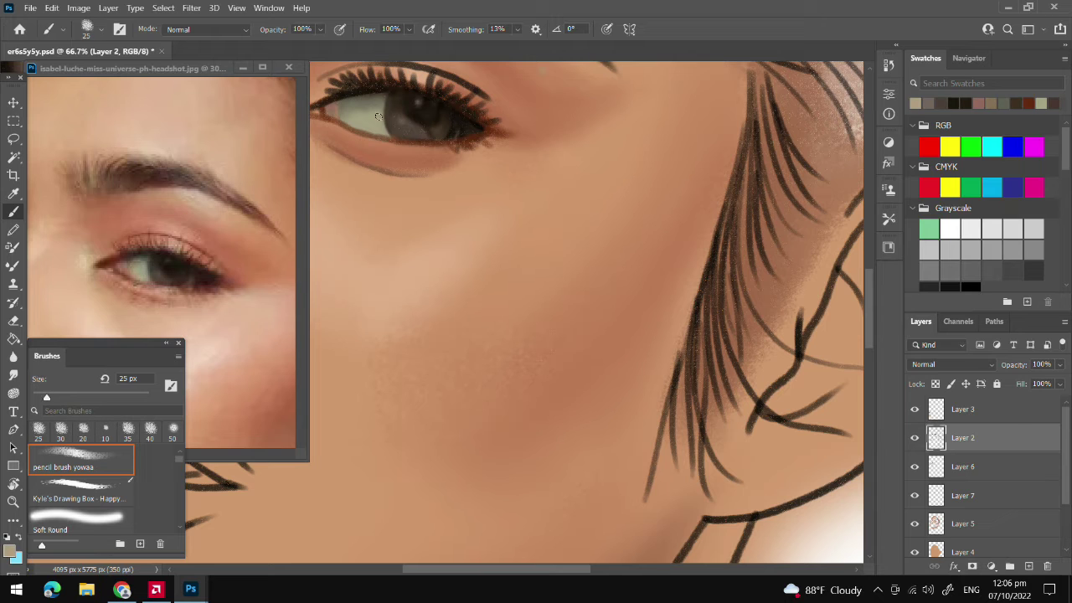
pyautogui.keyDown('alt'); pyautogui.click(378, 117); pyautogui.keyUp('alt')
pyautogui.press('[')
pyautogui.press('[')
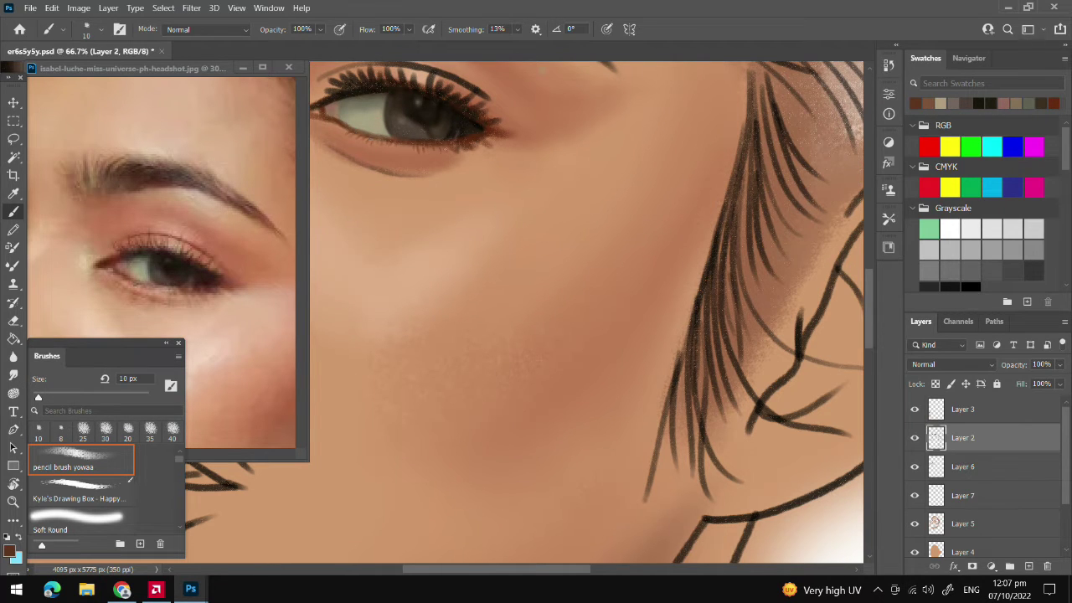
# - Erase and repaint the lower-lid crease with a slightly larger pencil brush on Layer 2
pyautogui.press('e')
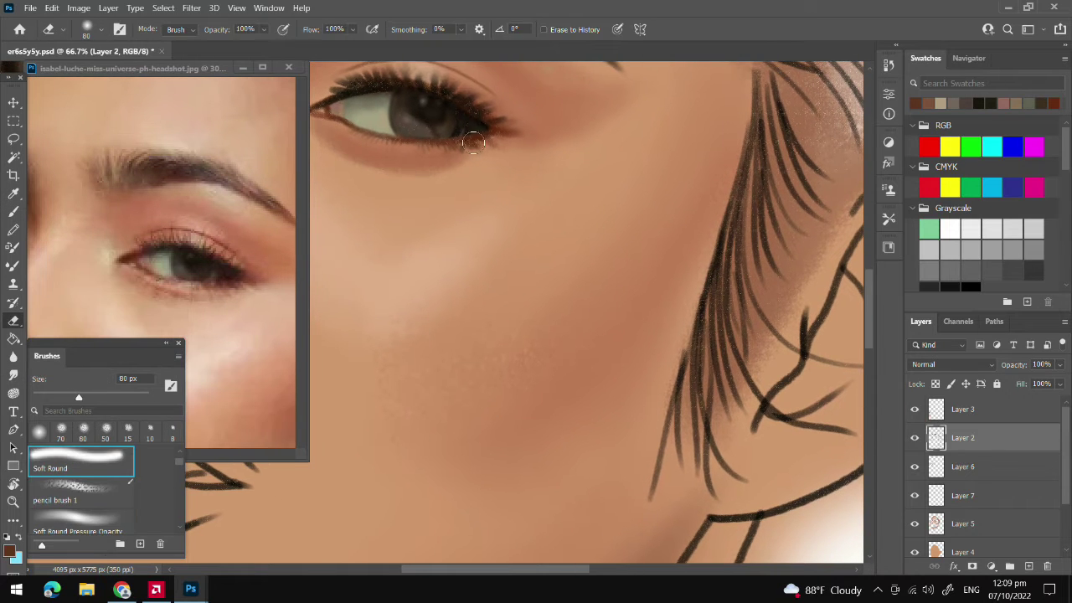
pyautogui.press('b')
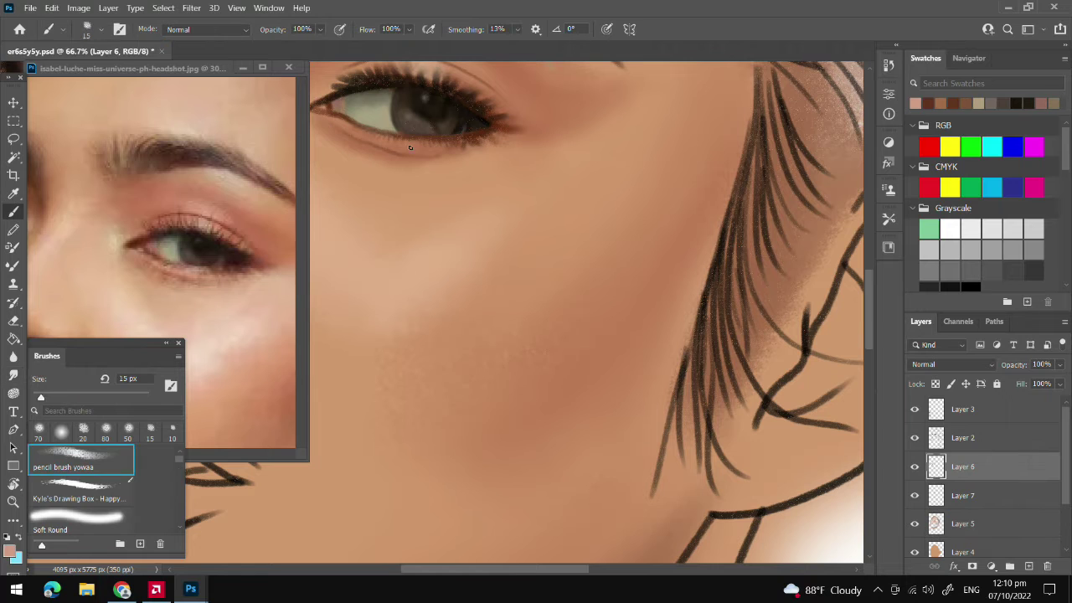
pyautogui.press(']')
pyautogui.press(']')
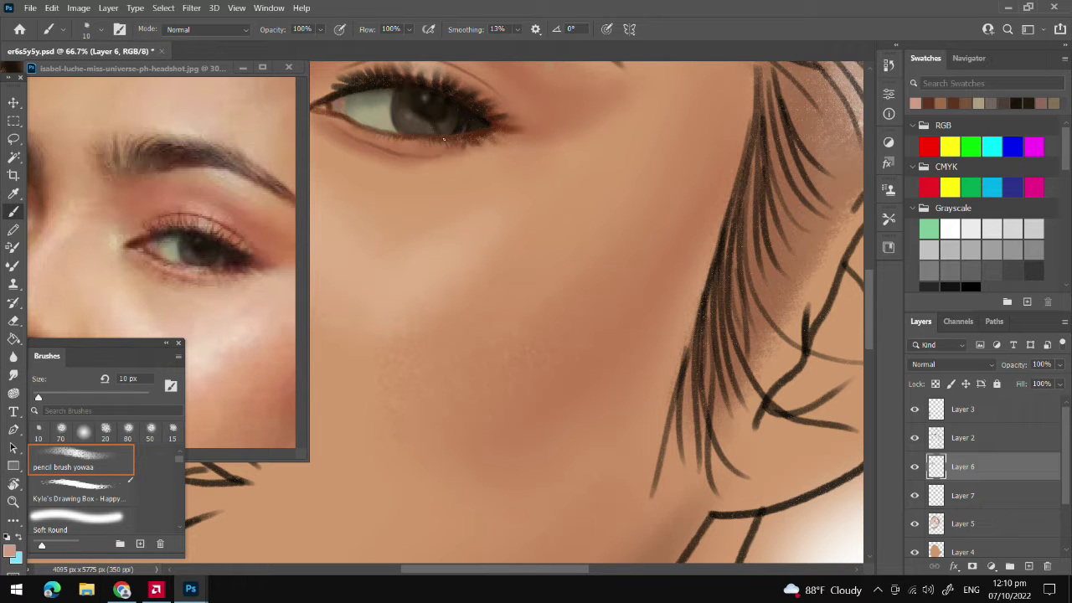
pyautogui.hotkey('alt', ']')
pyautogui.press(']')
pyautogui.press(']')
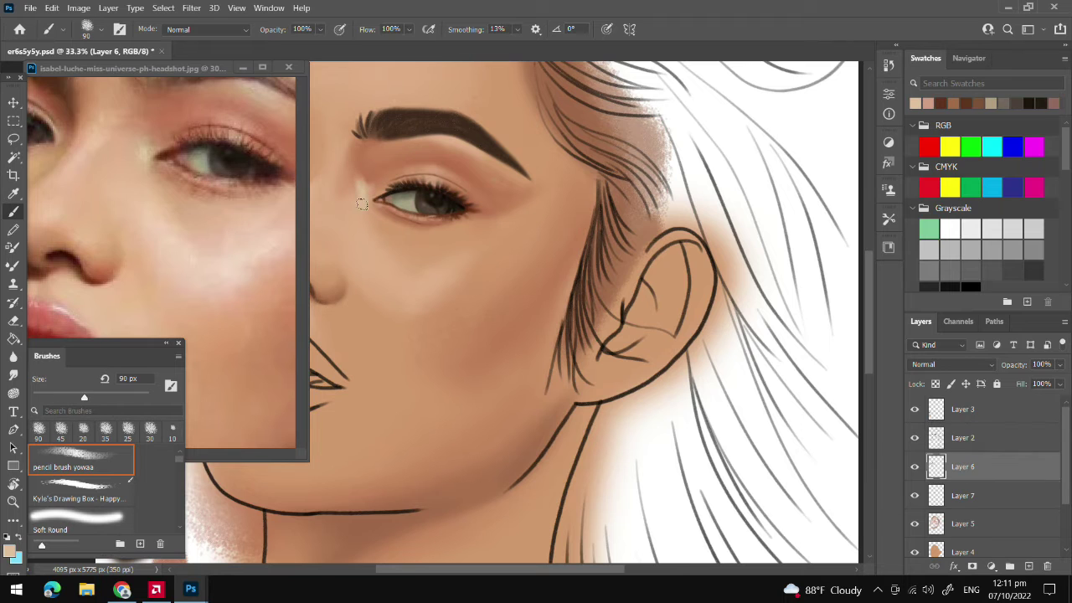
# - Paint brown strokes along the lower lip outline and its left end with a larger brush
pyautogui.click(13, 374)
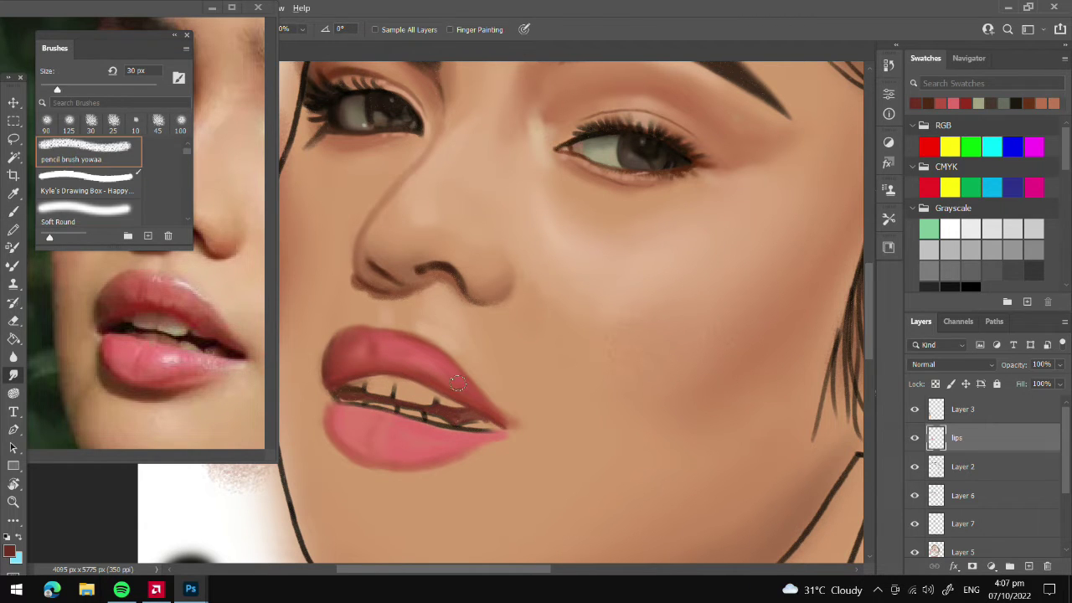
pyautogui.press('b')
pyautogui.press(']')
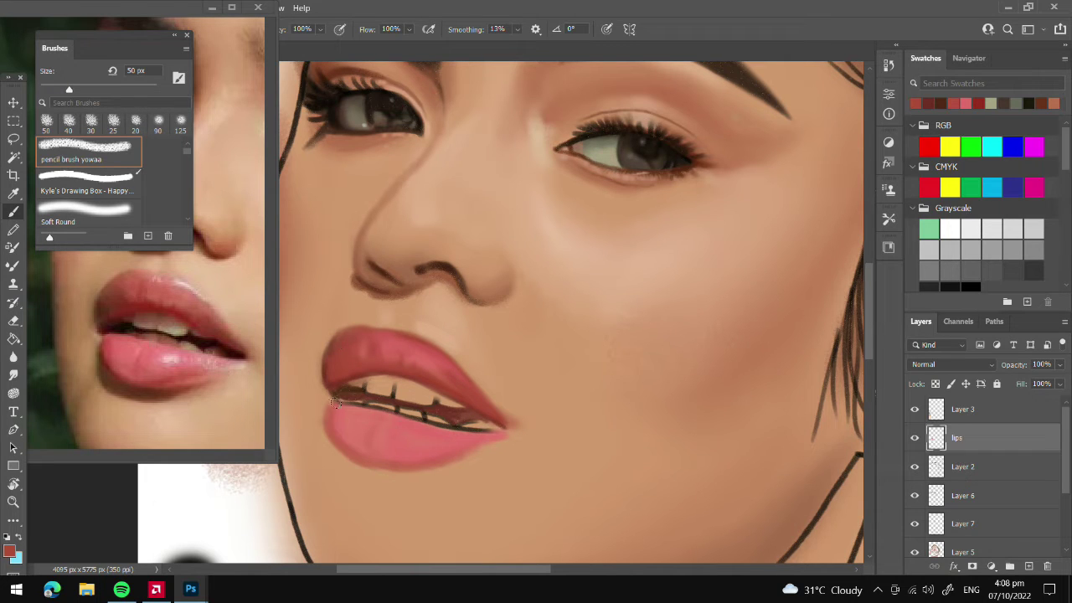
pyautogui.moveTo(331, 439)
pyautogui.mouseDown()
pyautogui.moveTo(335, 422)
pyautogui.moveTo(393, 485)
pyautogui.mouseUp()
pyautogui.moveTo(327, 423); pyautogui.dragTo(453, 471)
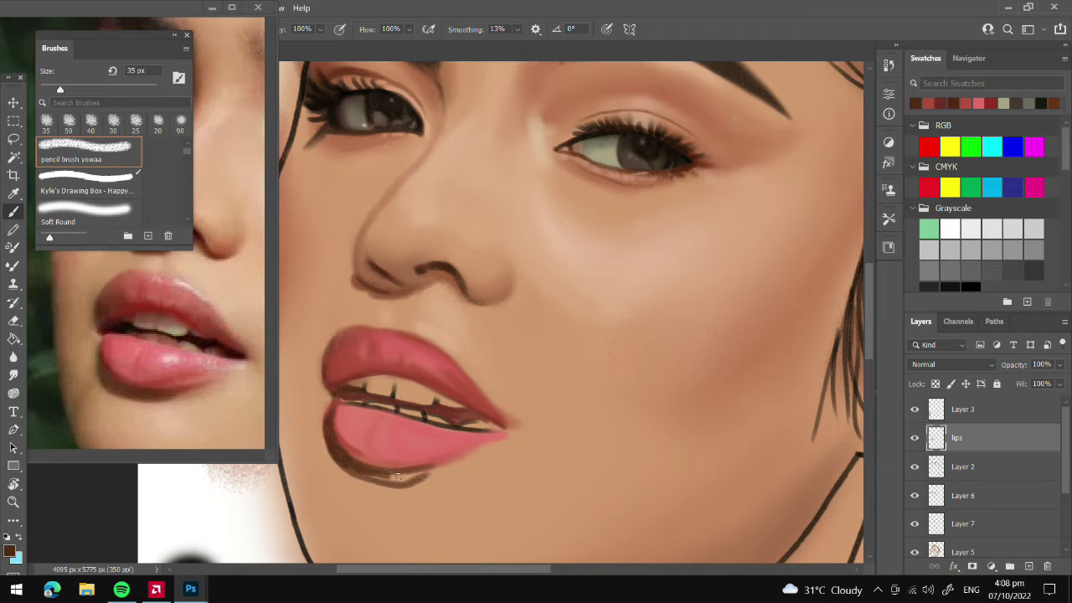
pyautogui.click(121, 590)
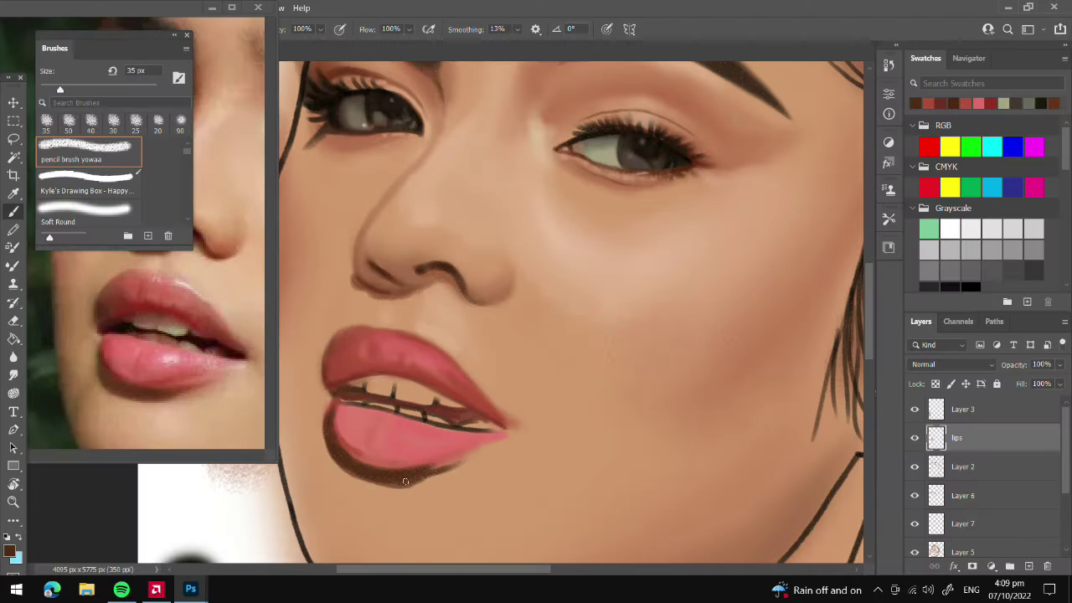
# - Soften the lip shadow with Smudge and Eraser, and sample the red lip colour from the reference
pyautogui.press('r')
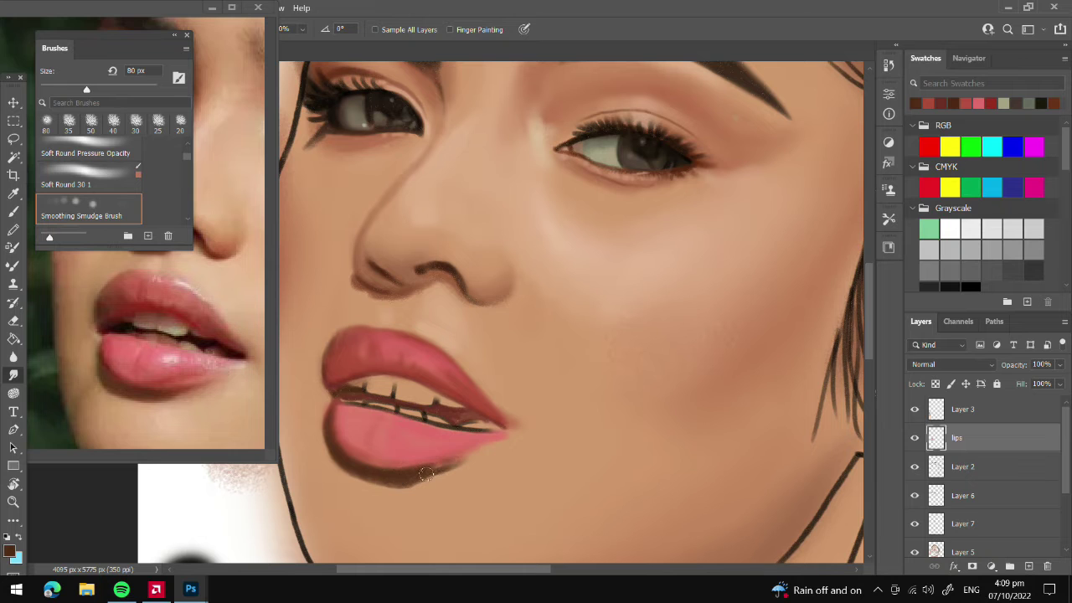
pyautogui.press('e')
pyautogui.press('b')
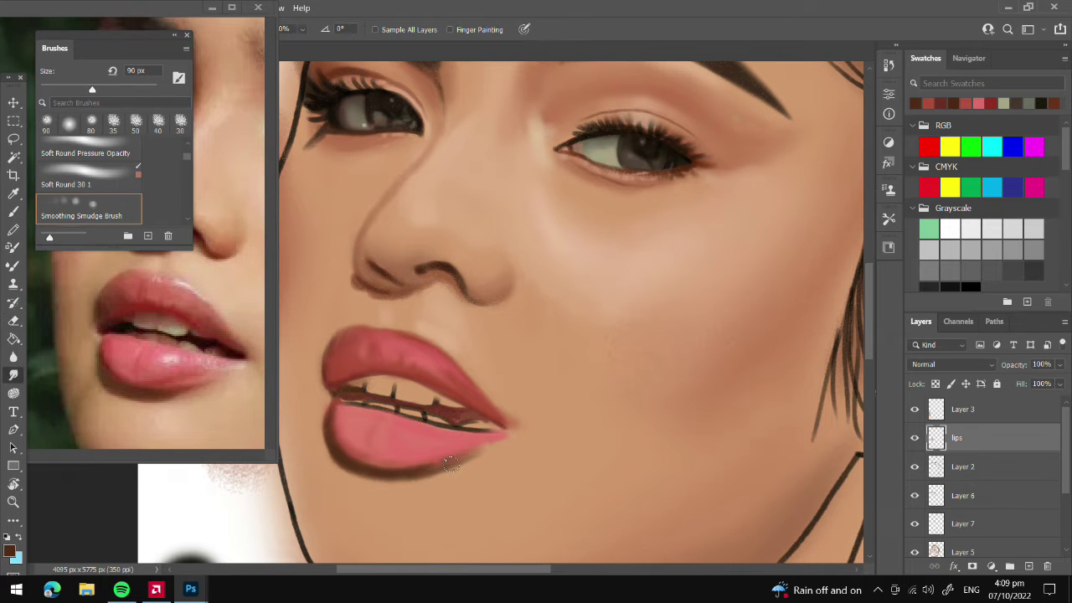
pyautogui.keyDown('alt'); pyautogui.click(165, 379); pyautogui.keyUp('alt')
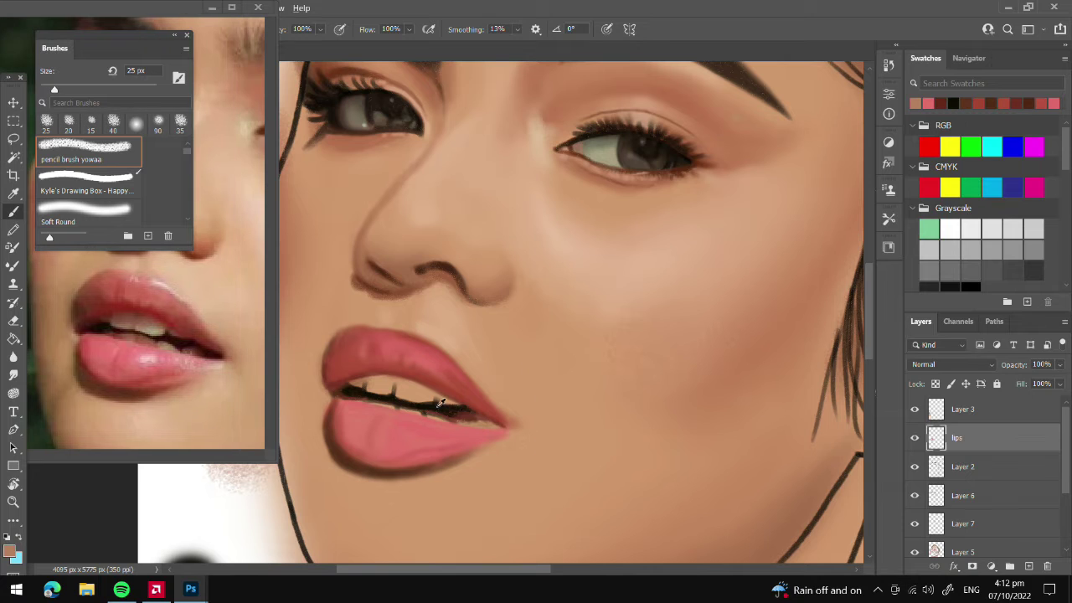
# - Darken the line between the lips and the upper-lip edge with reference reds
pyautogui.moveTo(384, 377); pyautogui.dragTo(366, 384)
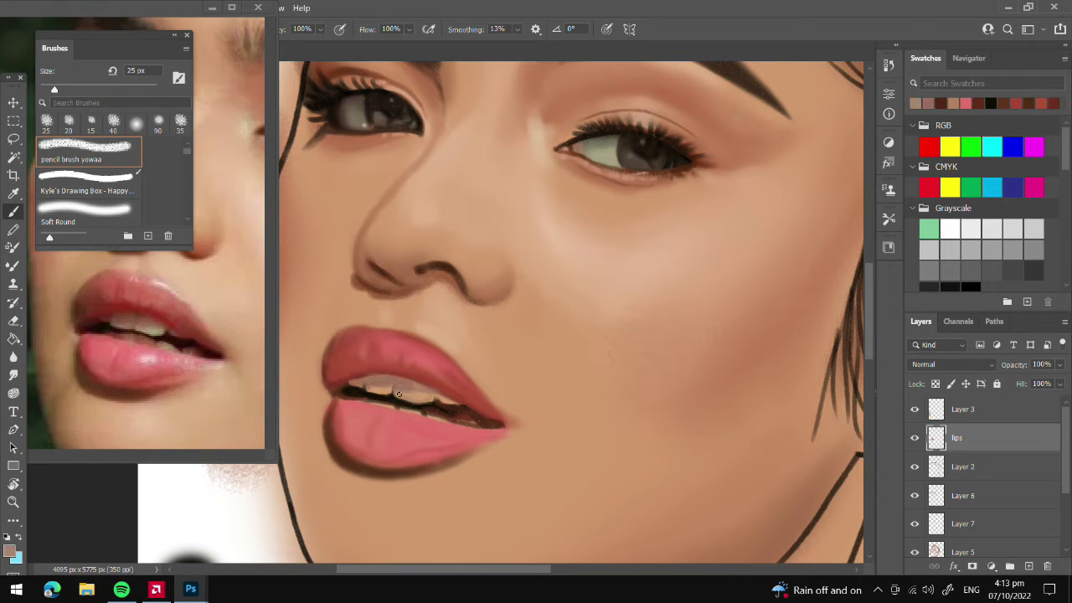
pyautogui.click(358, 386)
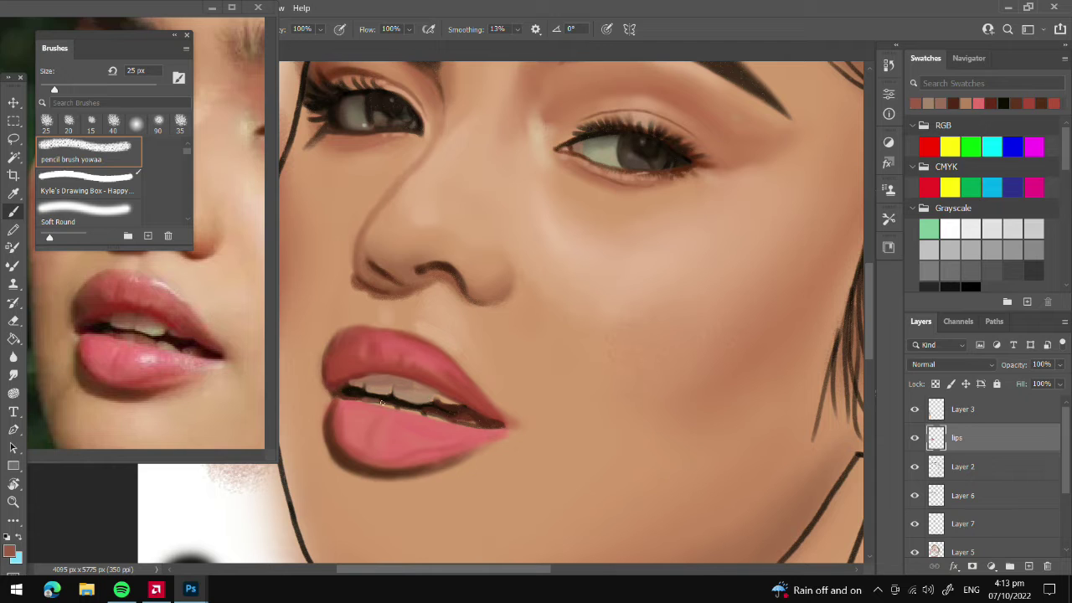
pyautogui.click(437, 414)
pyautogui.keyDown('alt'); pyautogui.click(131, 323); pyautogui.keyUp('alt')
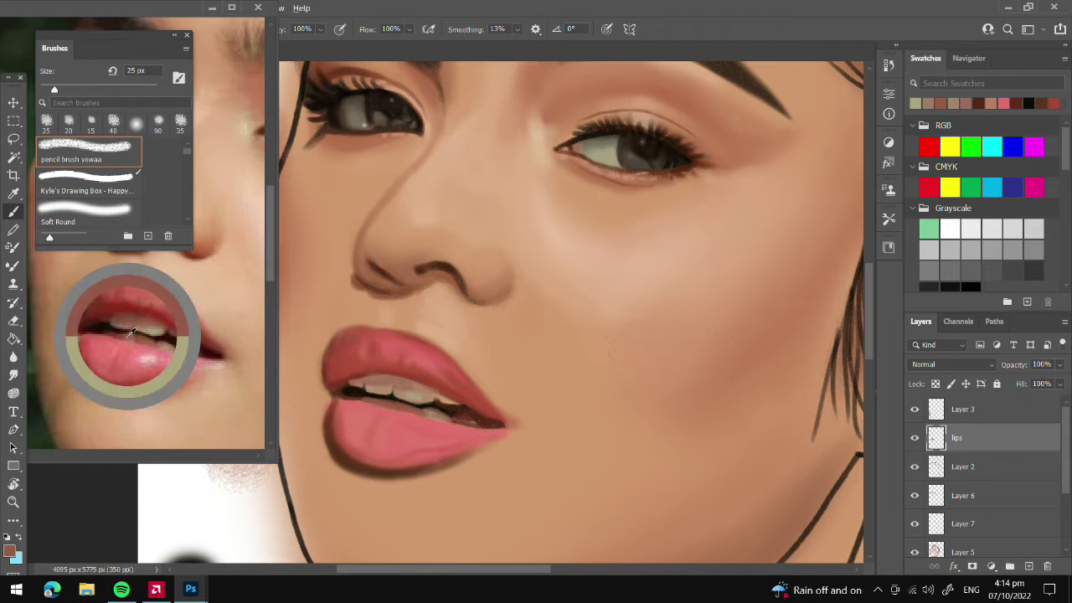
pyautogui.click(464, 407)
pyautogui.keyDown('alt'); pyautogui.click(436, 391); pyautogui.keyUp('alt')
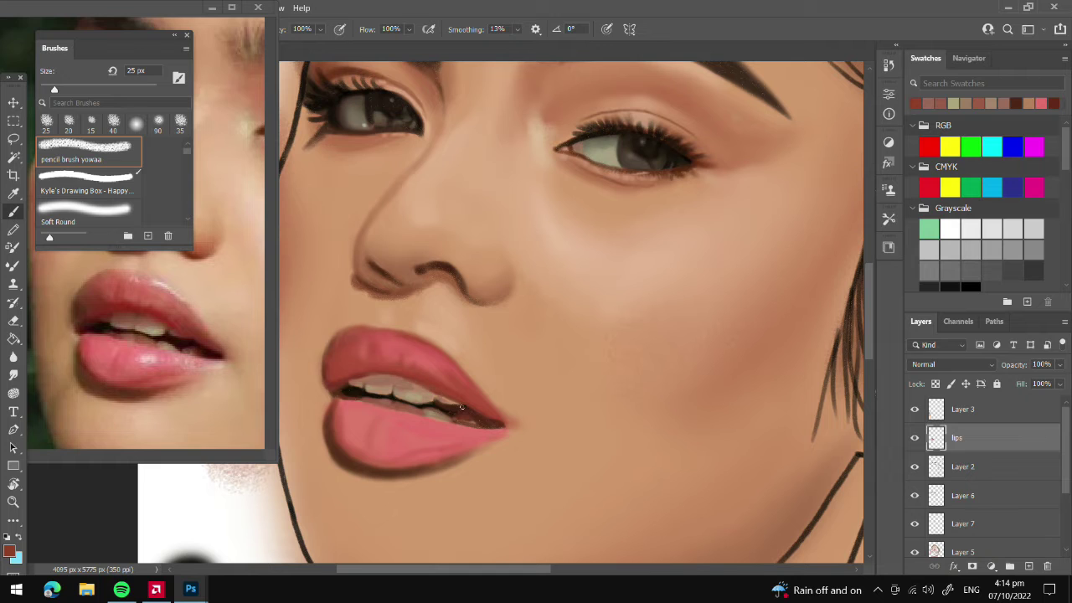
pyautogui.click(461, 406)
pyautogui.click(395, 376)
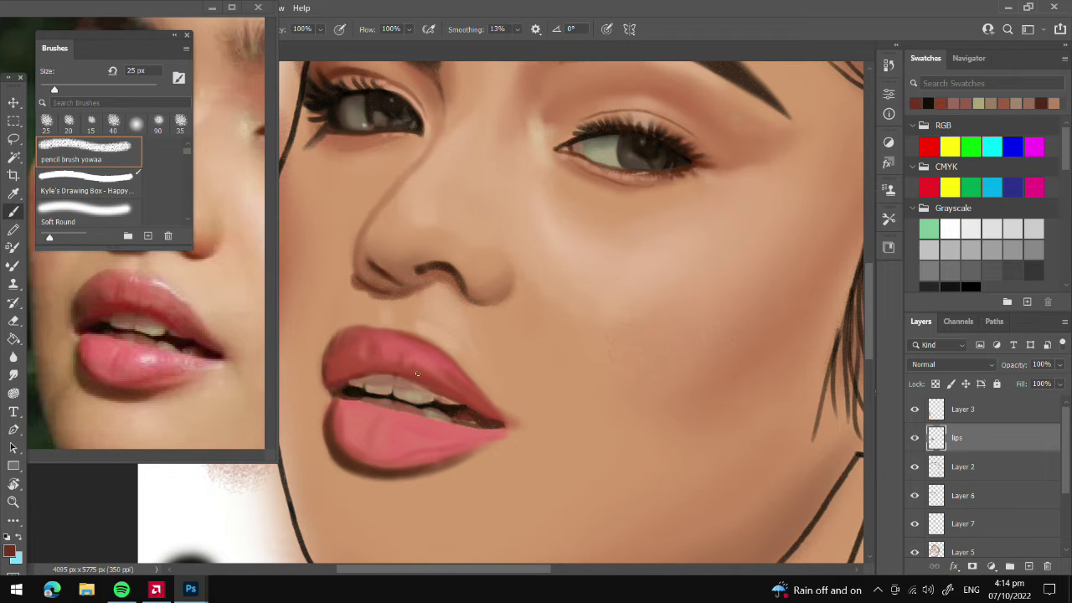
pyautogui.click(333, 360)
# - Paint the upper-lip edge in reference pink and highlight tones, blending with Smudge
pyautogui.click(352, 346)
pyautogui.keyDown('alt'); pyautogui.click(151, 354); pyautogui.keyUp('alt')
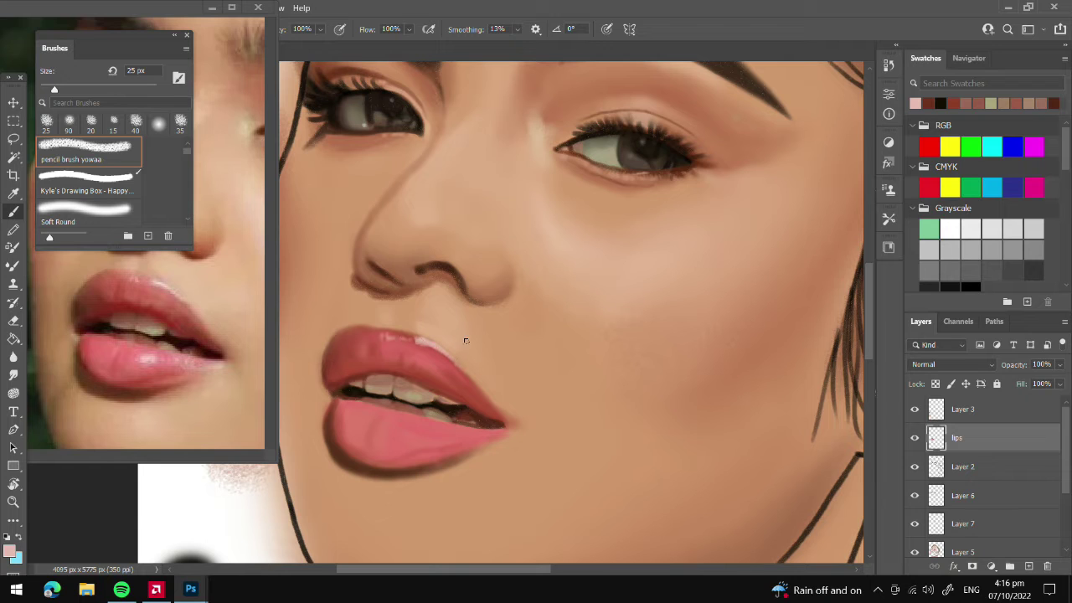
pyautogui.keyDown('alt'); pyautogui.click(198, 355); pyautogui.keyUp('alt')
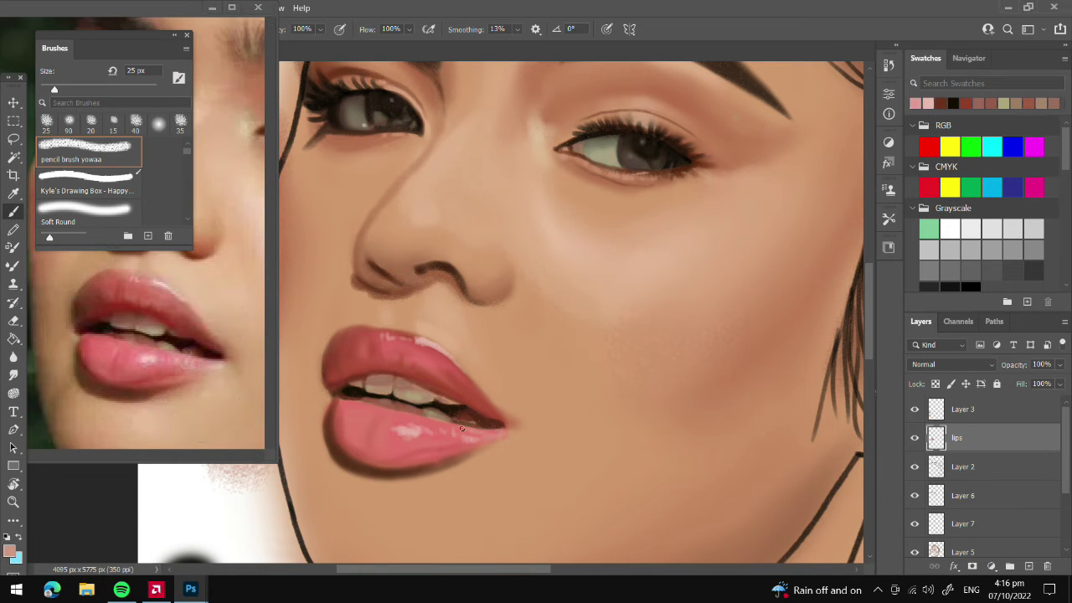
pyautogui.press('r')
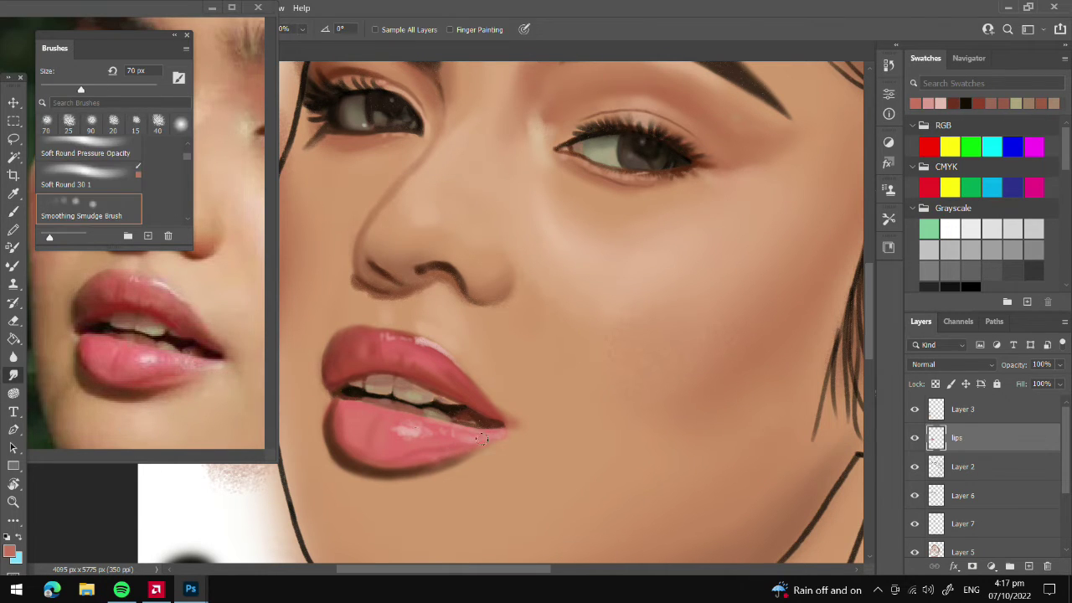
pyautogui.keyDown('alt'); pyautogui.click(162, 285); pyautogui.keyUp('alt')
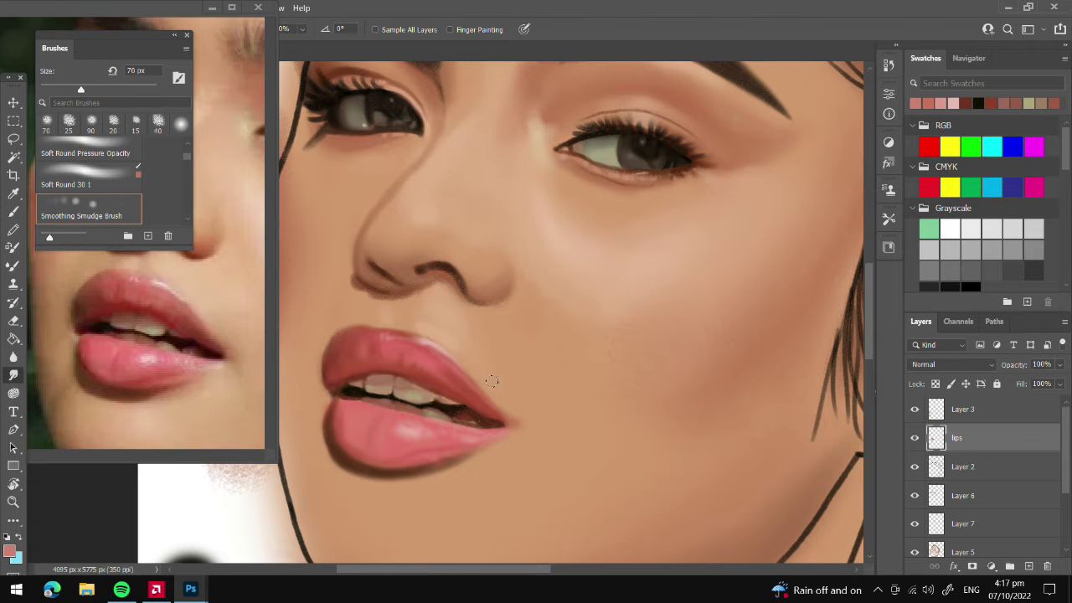
# - Pick dark brown for the lip line and the lip pink with a 30 px brush
pyautogui.press('b')
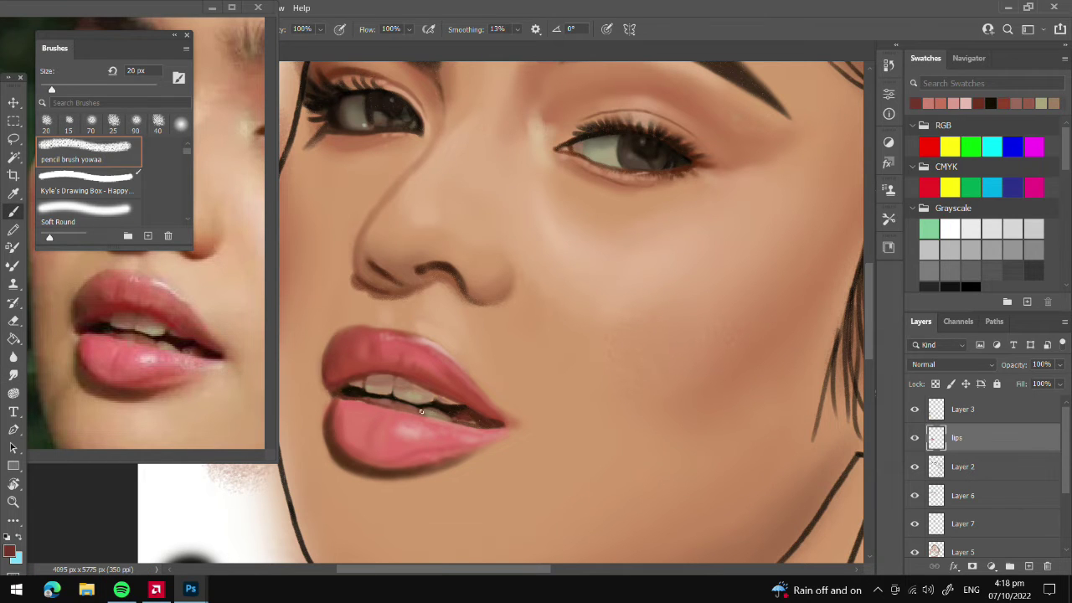
pyautogui.keyDown('alt'); pyautogui.click(463, 405); pyautogui.keyUp('alt')
pyautogui.keyDown('alt'); pyautogui.click(382, 400); pyautogui.keyUp('alt')
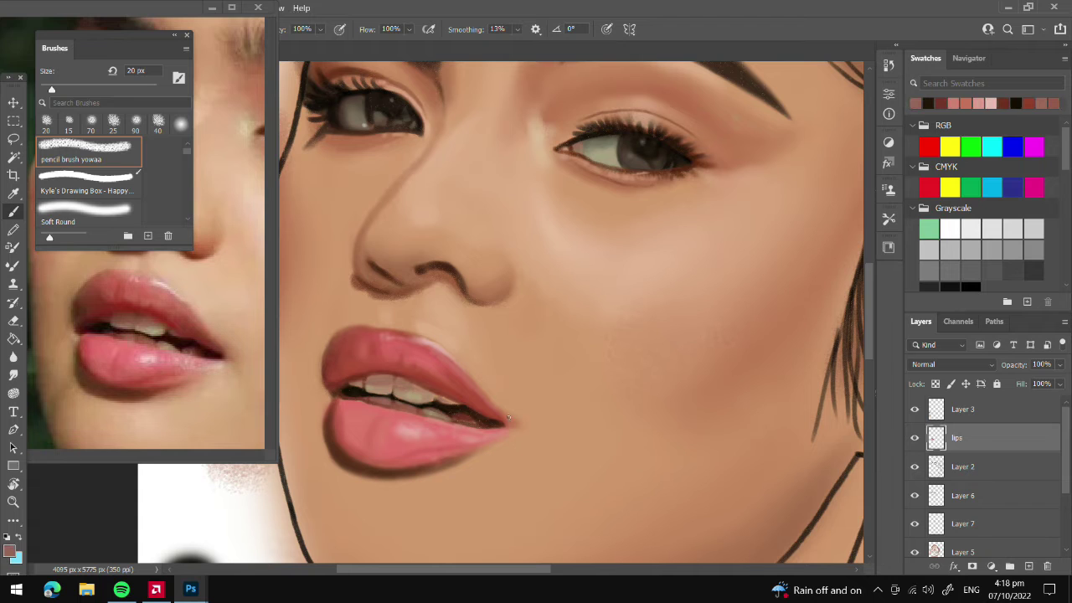
pyautogui.keyDown('alt'); pyautogui.click(369, 423); pyautogui.keyUp('alt')
pyautogui.press(']')
pyautogui.keyDown('alt'); pyautogui.click(375, 424); pyautogui.keyUp('alt')
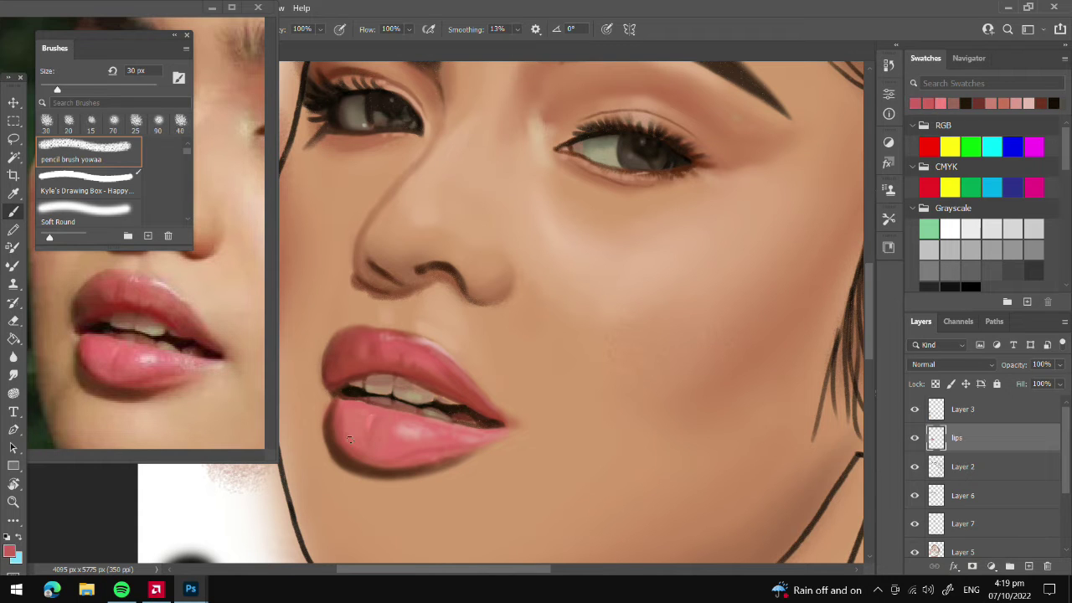
# - Paint reddish-brown shading along the inner ear, its upper edge and down toward the lobe
pyautogui.press('r')
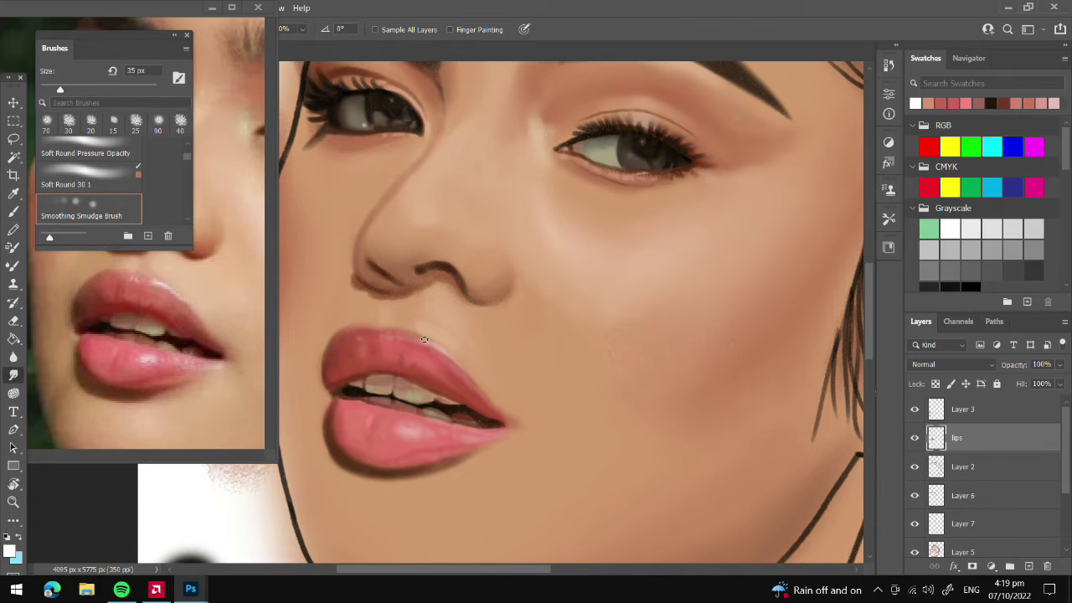
pyautogui.press('b')
pyautogui.scroll(1, 429, 318)
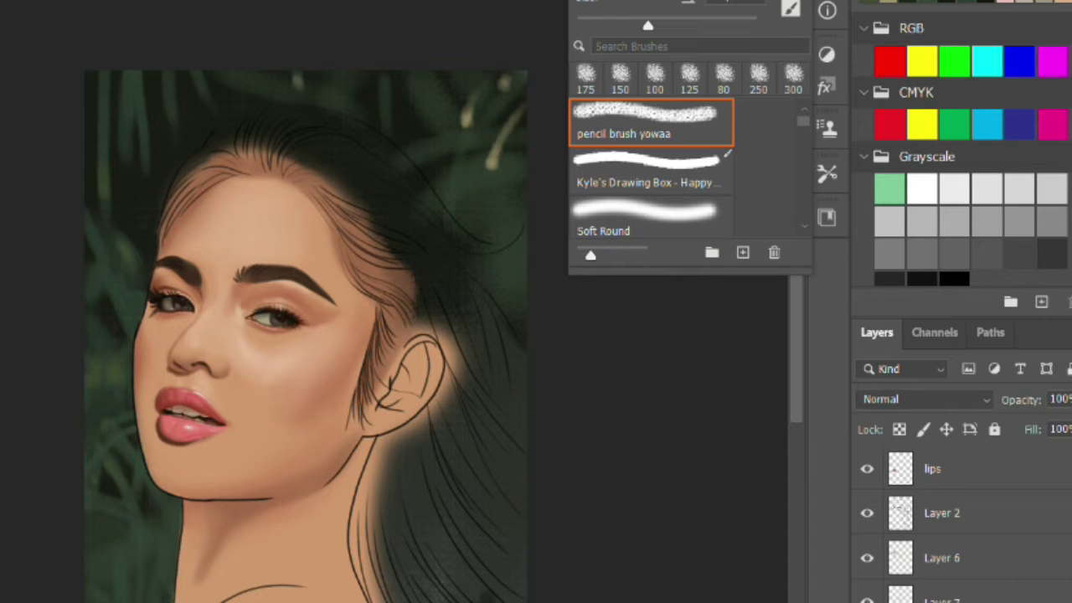
pyautogui.scroll(-1, 963, 519)
pyautogui.scroll(1, 963, 519)
pyautogui.scroll(3, 511, 557)
pyautogui.moveTo(620, 423)
pyautogui.mouseDown()
pyautogui.moveTo(638, 387)
pyautogui.moveTo(680, 355)
pyautogui.moveTo(693, 416)
pyautogui.moveTo(653, 469)
pyautogui.mouseUp()
pyautogui.moveTo(700, 401)
pyautogui.mouseDown()
pyautogui.moveTo(680, 355)
pyautogui.moveTo(695, 368)
pyautogui.mouseUp()
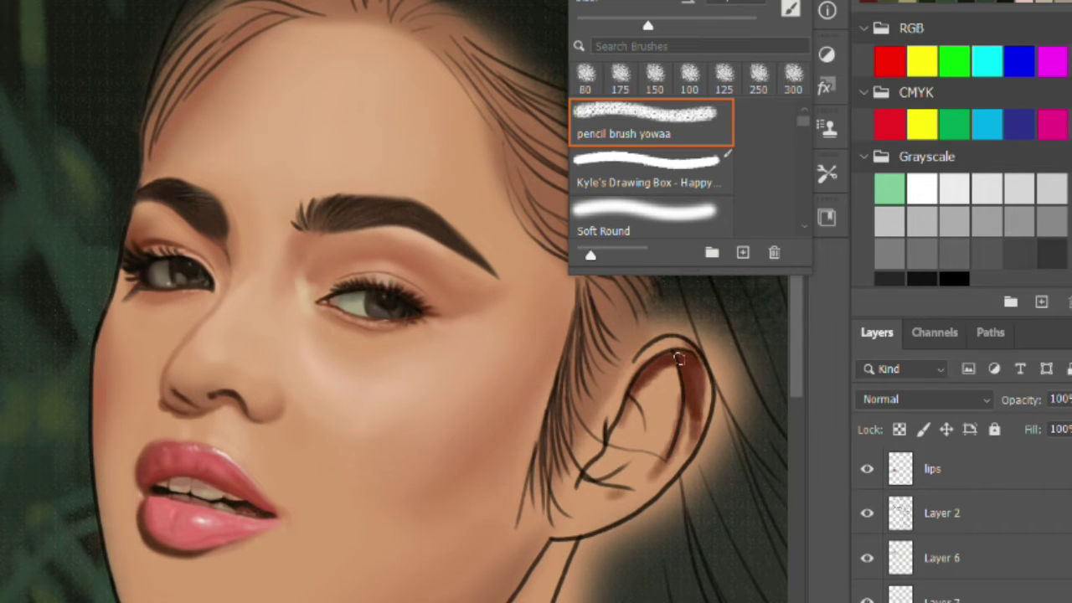
pyautogui.moveTo(638, 409); pyautogui.dragTo(596, 476)
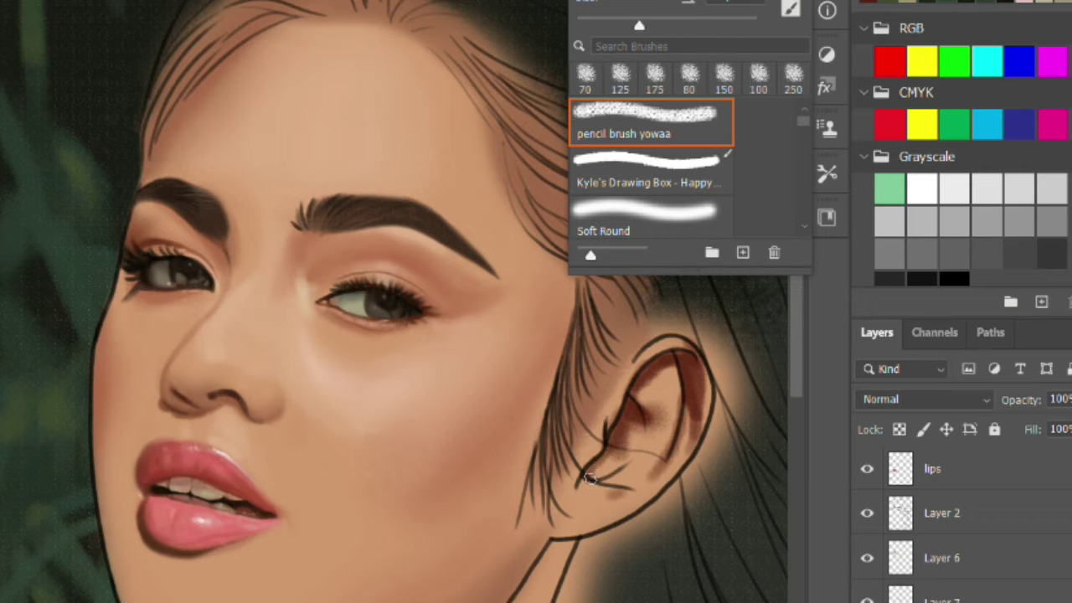
pyautogui.moveTo(641, 445)
pyautogui.mouseDown()
pyautogui.moveTo(627, 493)
pyautogui.moveTo(584, 500)
pyautogui.mouseUp()
# - Darken the ear rim and canal, then soften over the ear line art with Soft Round on Layer 2
pyautogui.press('[')
pyautogui.press('[')
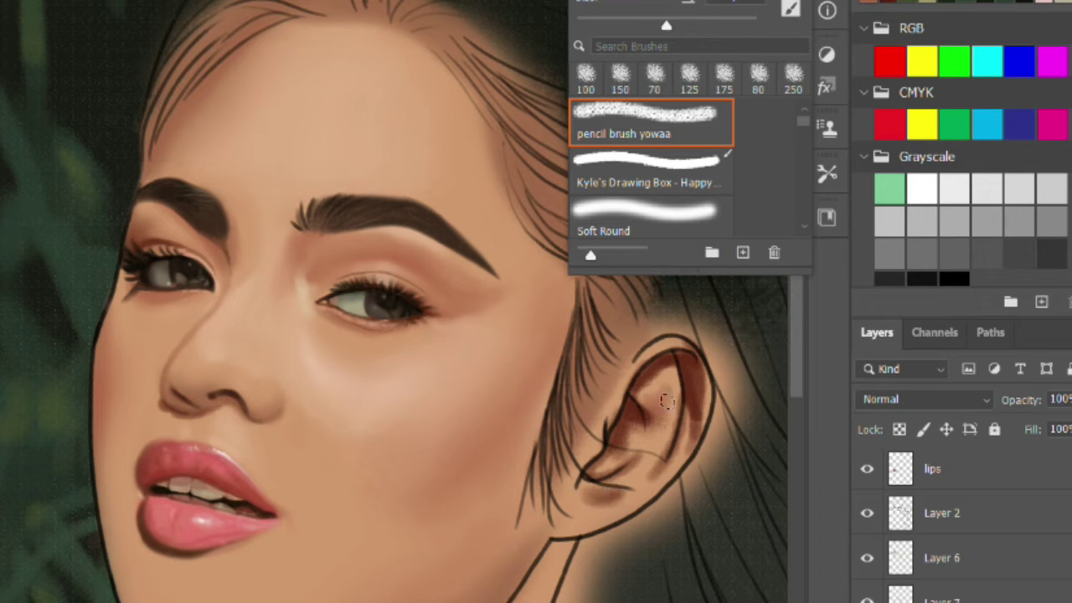
pyautogui.moveTo(661, 390); pyautogui.dragTo(632, 473)
pyautogui.moveTo(683, 423); pyautogui.dragTo(674, 457)
pyautogui.moveTo(703, 379)
pyautogui.mouseDown()
pyautogui.moveTo(619, 394)
pyautogui.moveTo(612, 414)
pyautogui.mouseUp()
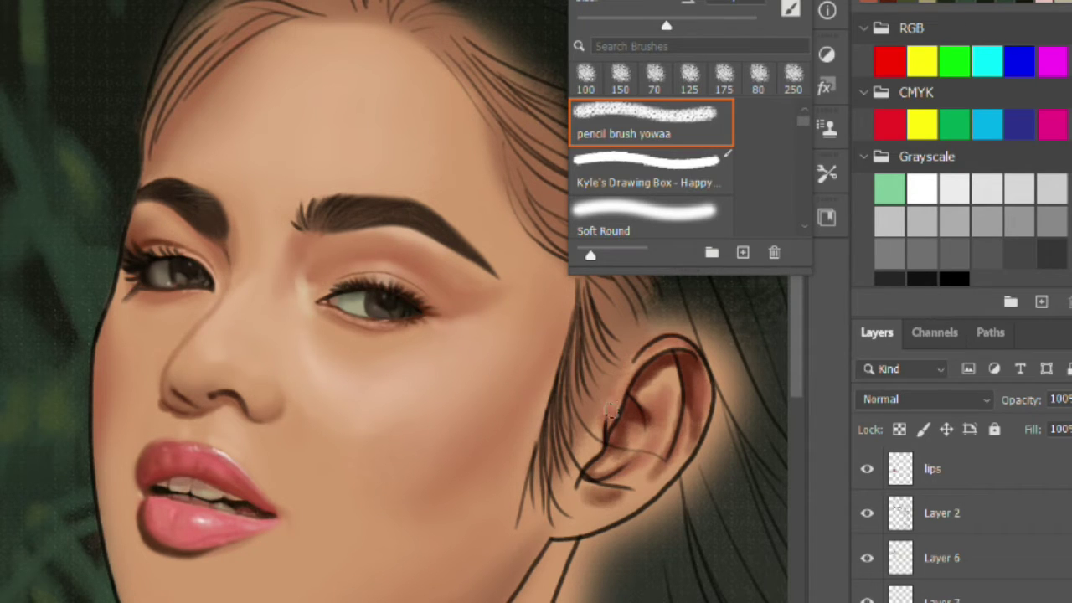
pyautogui.click(941, 513)
pyautogui.click(645, 211)
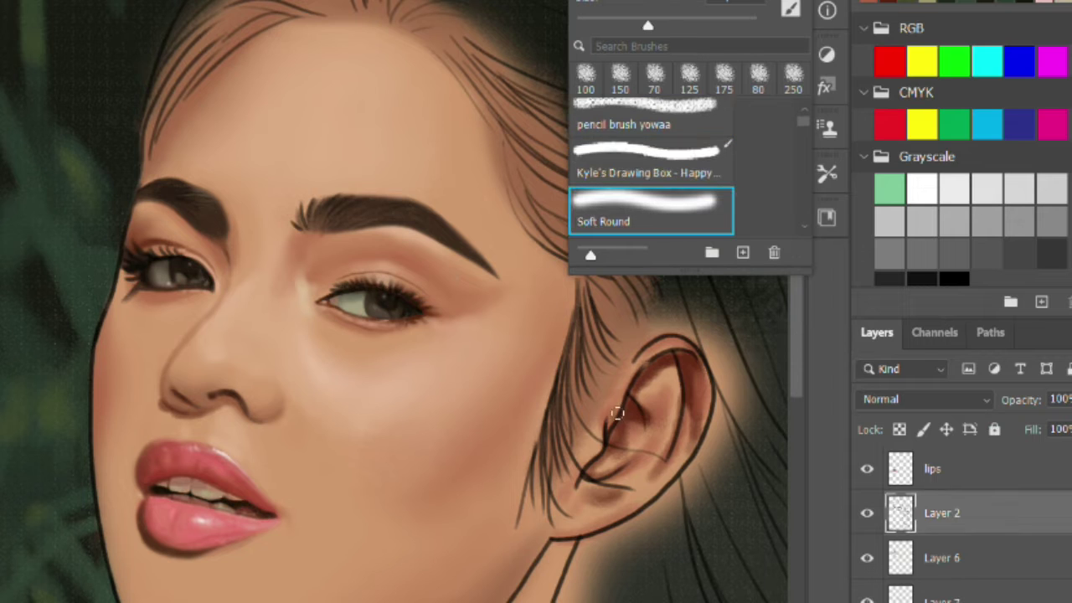
pyautogui.moveTo(695, 339); pyautogui.dragTo(603, 470)
pyautogui.moveTo(670, 352); pyautogui.dragTo(662, 502)
pyautogui.moveTo(703, 369); pyautogui.dragTo(586, 536)
# - Darken the ear interior and bottom with a sampled tone, blending with the Smoothing Smudge Brush
pyautogui.press(',')
pyautogui.keyDown('alt'); pyautogui.click(651, 335); pyautogui.keyUp('alt')
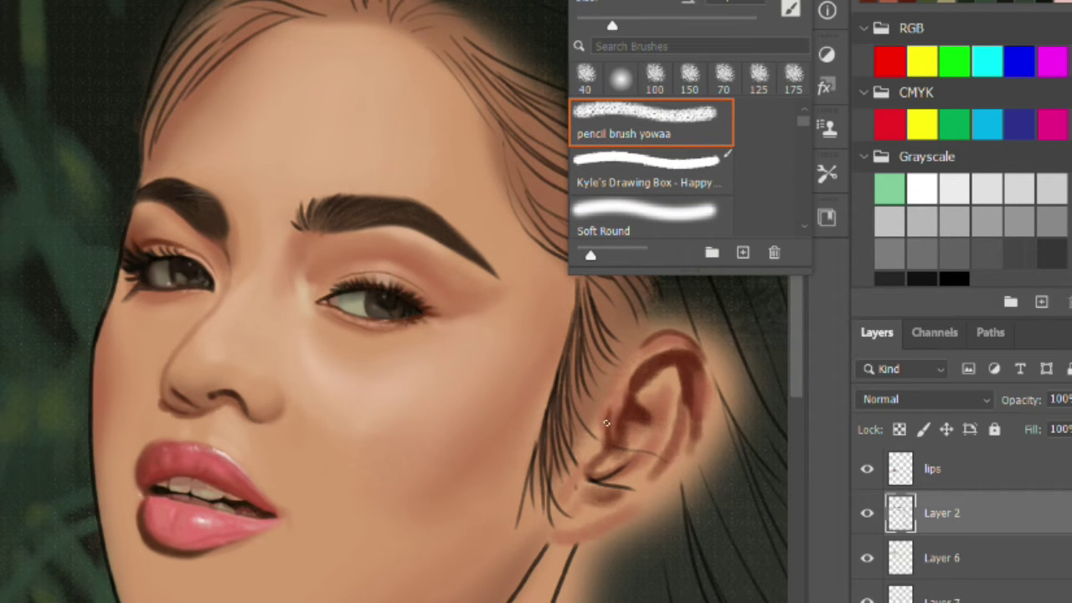
pyautogui.moveTo(607, 423); pyautogui.dragTo(649, 425)
pyautogui.press('.')
pyautogui.press(',')
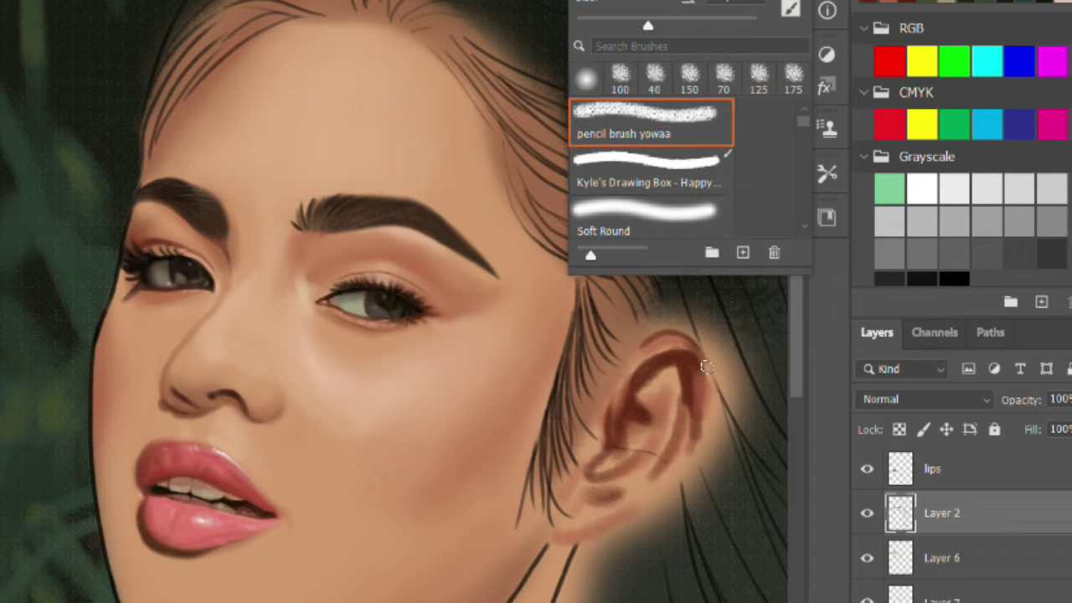
pyautogui.press('[')
pyautogui.press('[')
pyautogui.moveTo(671, 494); pyautogui.dragTo(572, 546)
pyautogui.press('r')
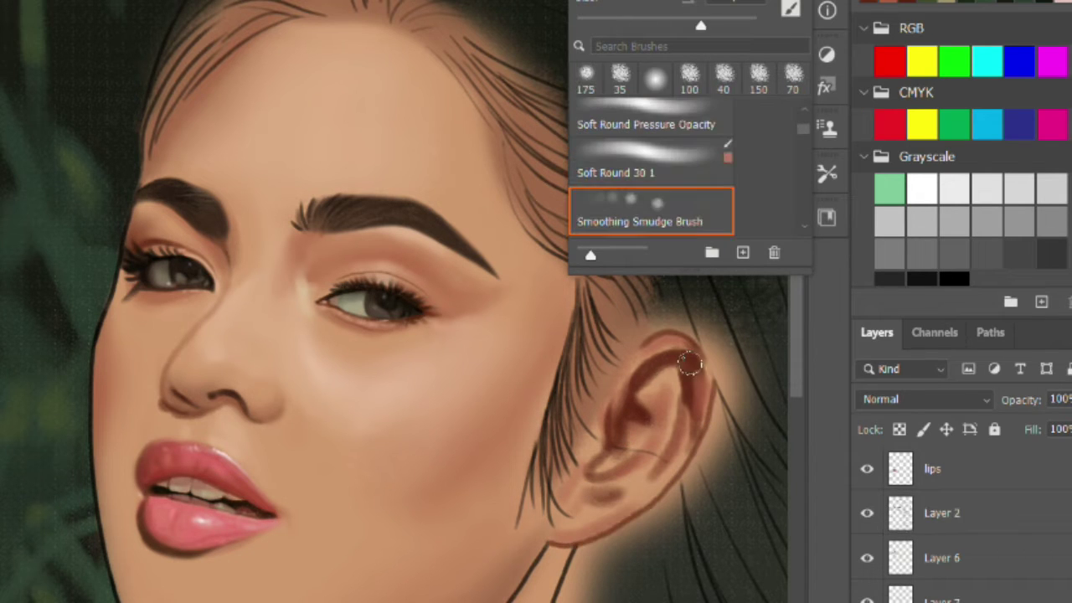
pyautogui.moveTo(683, 356); pyautogui.dragTo(691, 456)
pyautogui.moveTo(680, 419)
pyautogui.mouseDown()
pyautogui.moveTo(606, 428)
pyautogui.moveTo(642, 468)
pyautogui.mouseUp()
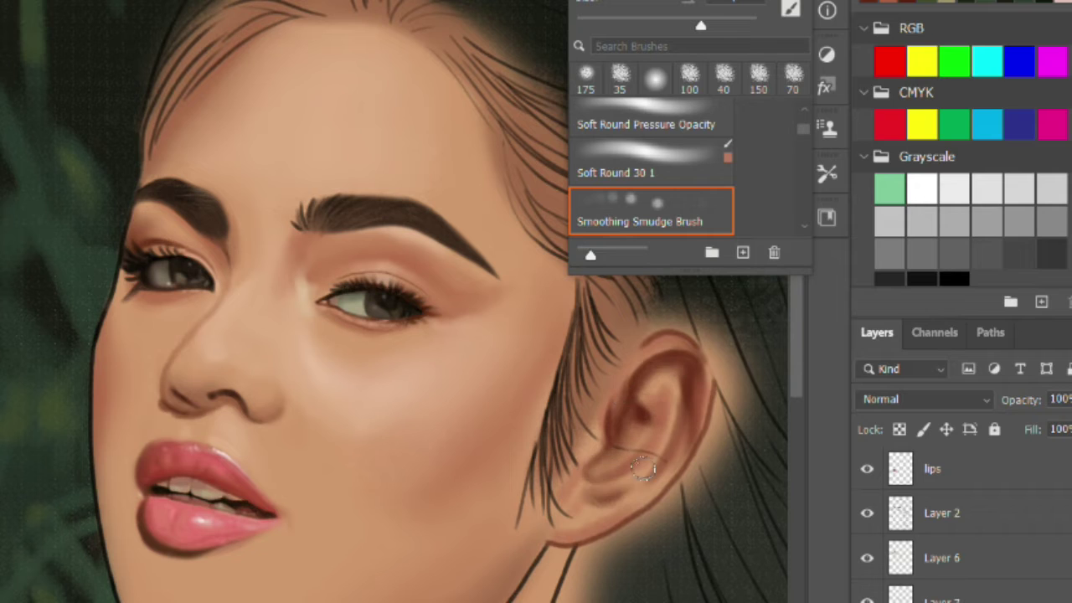
# - Bring the jaw and neck into view with a larger Smoothing Smudge Brush on Layer 2
pyautogui.press('b')
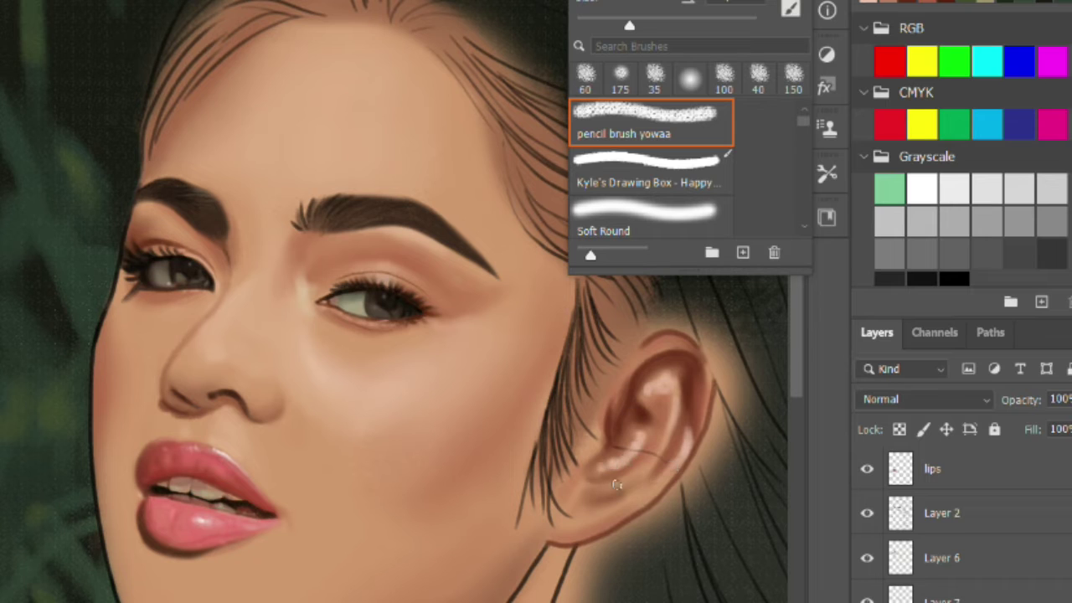
pyautogui.press('r')
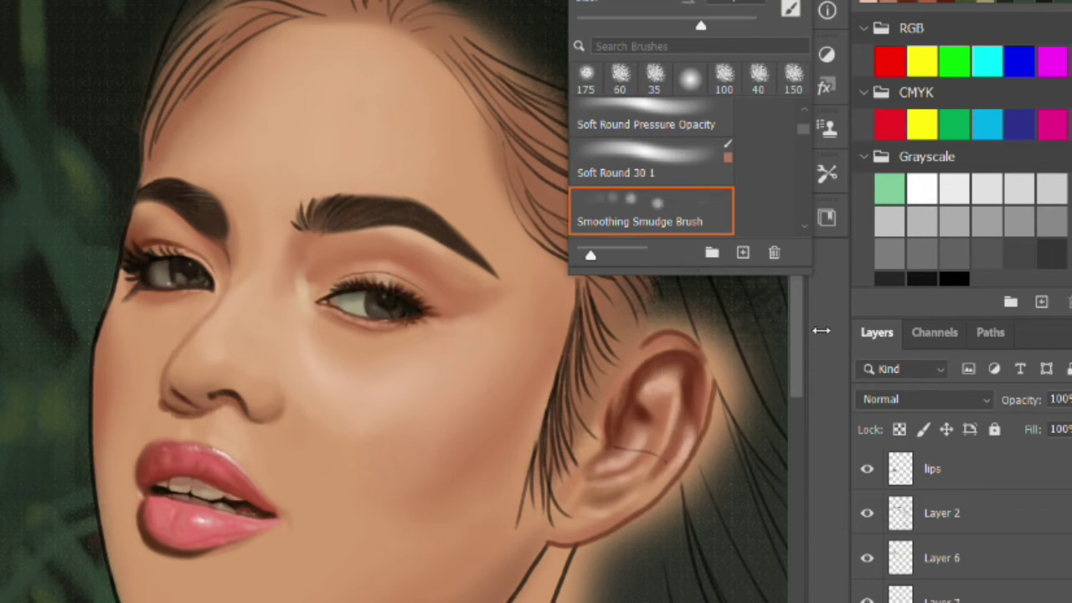
pyautogui.press('b')
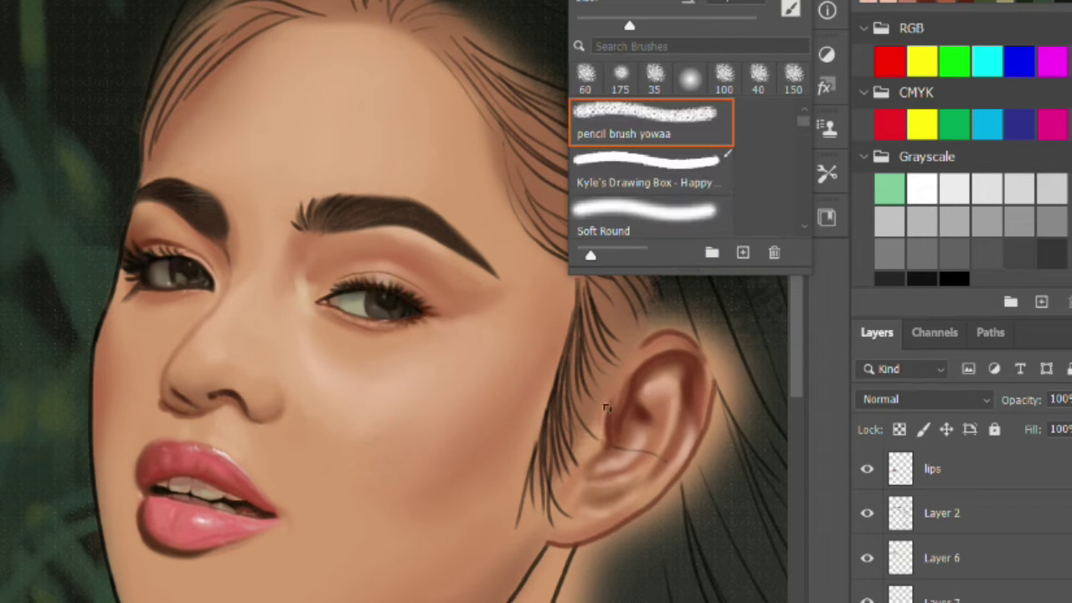
pyautogui.moveTo(593, 442); pyautogui.dragTo(628, 406)
pyautogui.press(']')
pyautogui.press(']')
pyautogui.press(']')
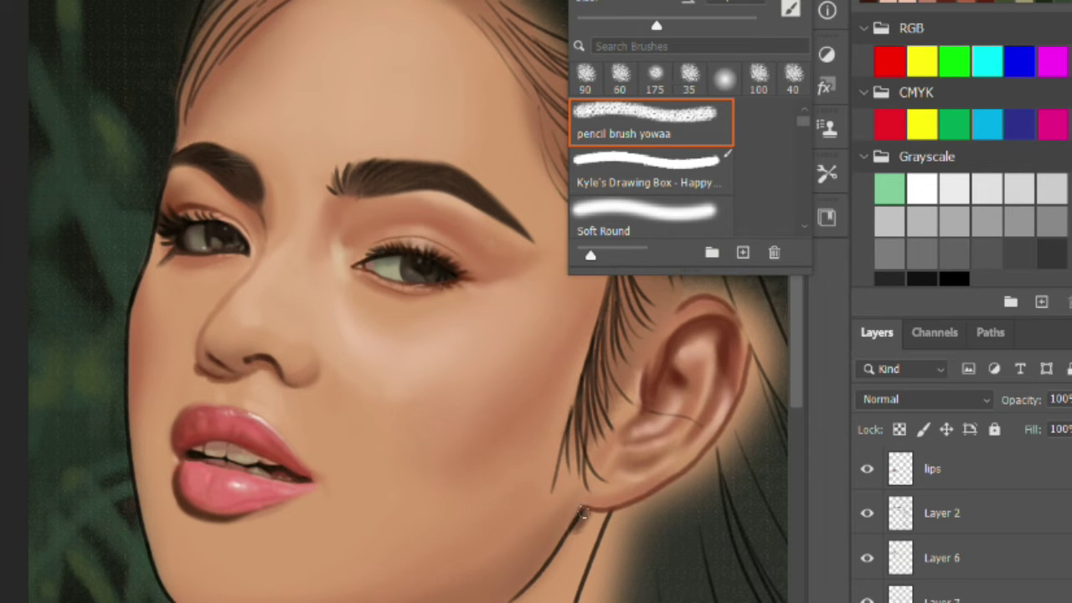
pyautogui.press('r')
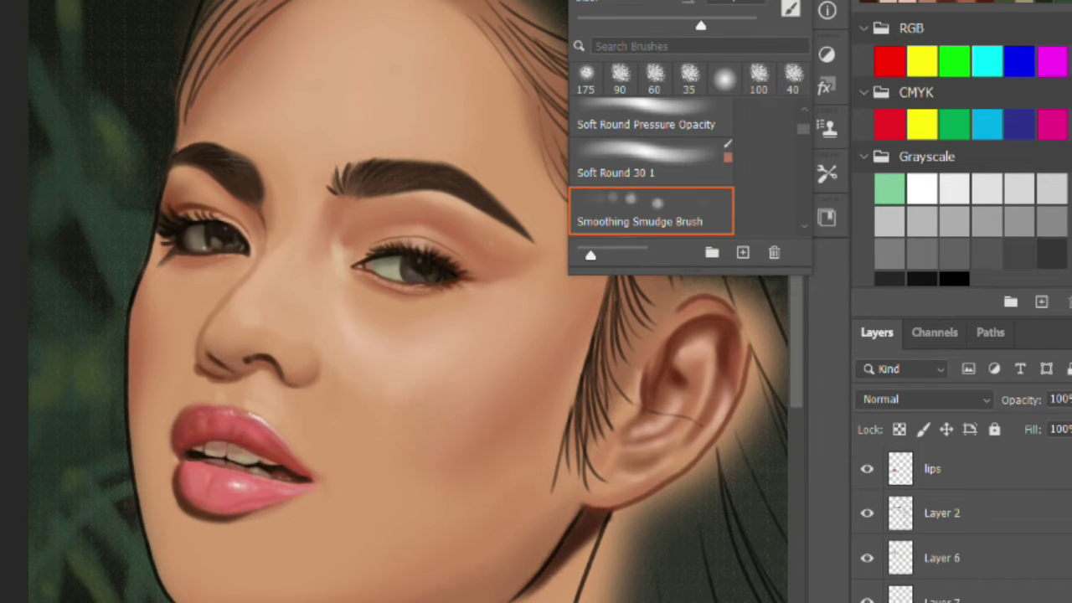
pyautogui.keyDown('ctrl'); pyautogui.click(580, 514); pyautogui.keyUp('ctrl')
# - Shift the view over the face and set a smaller Soft Round brush on Layer 2
pyautogui.press('e')
pyautogui.press('b')
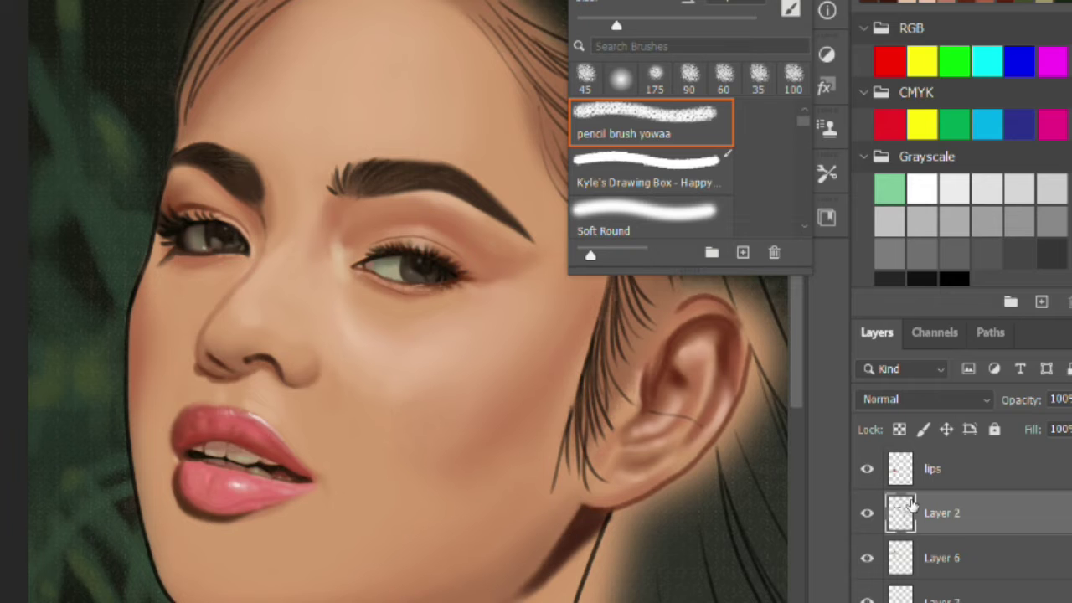
pyautogui.press(']')
pyautogui.moveTo(603, 527); pyautogui.dragTo(593, 483)
pyautogui.scroll(-3, 95, 531)
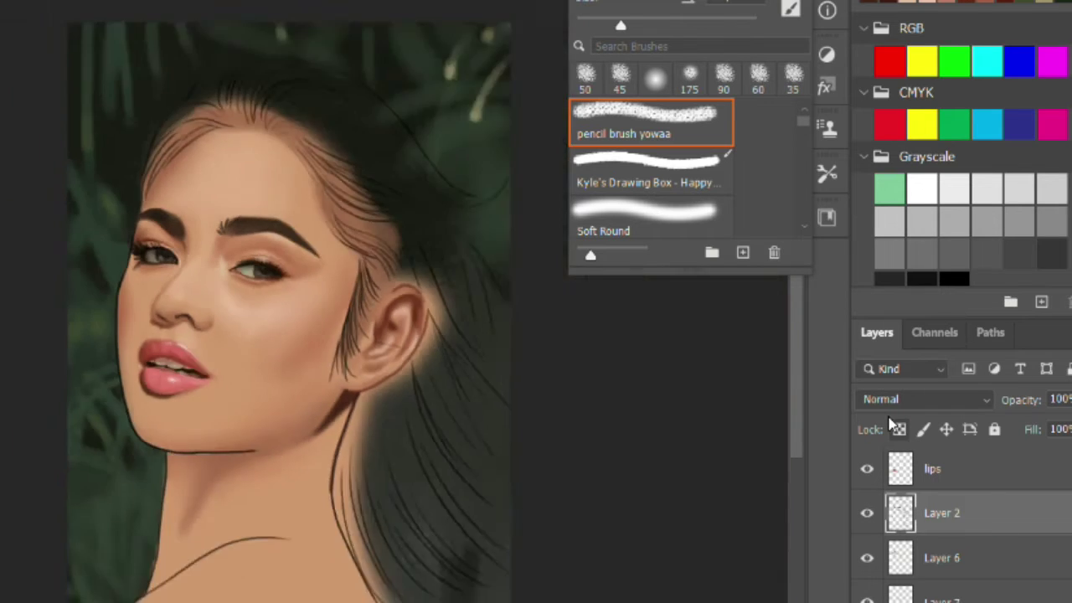
pyautogui.scroll(5, 96, 531)
pyautogui.press('[')
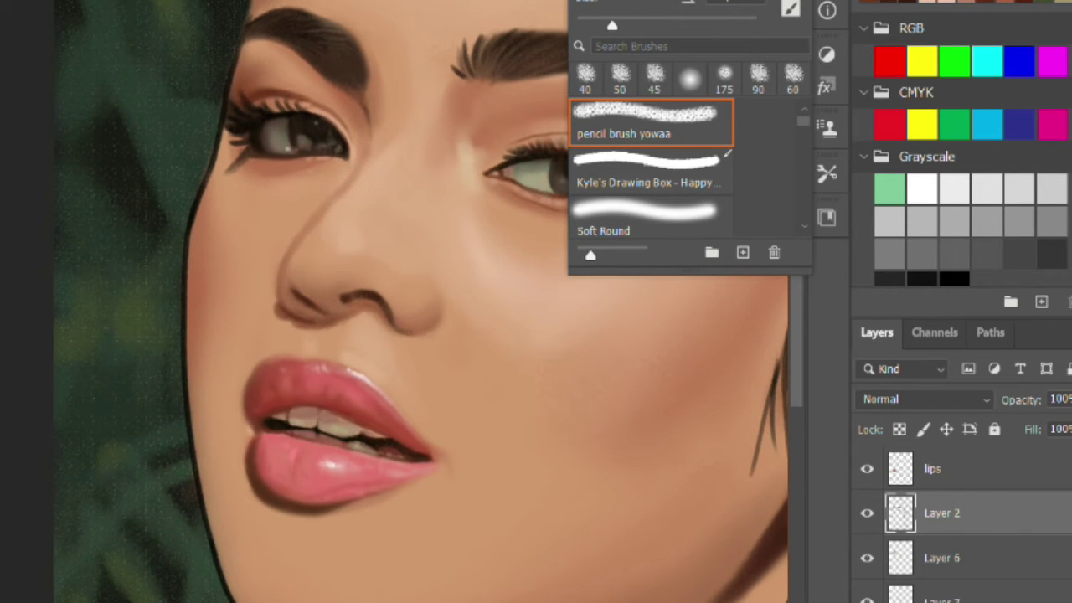
pyautogui.hotkey('alt', '[')
pyautogui.click(935, 516)
pyautogui.click(645, 216)
pyautogui.scroll(2, 158, 330)
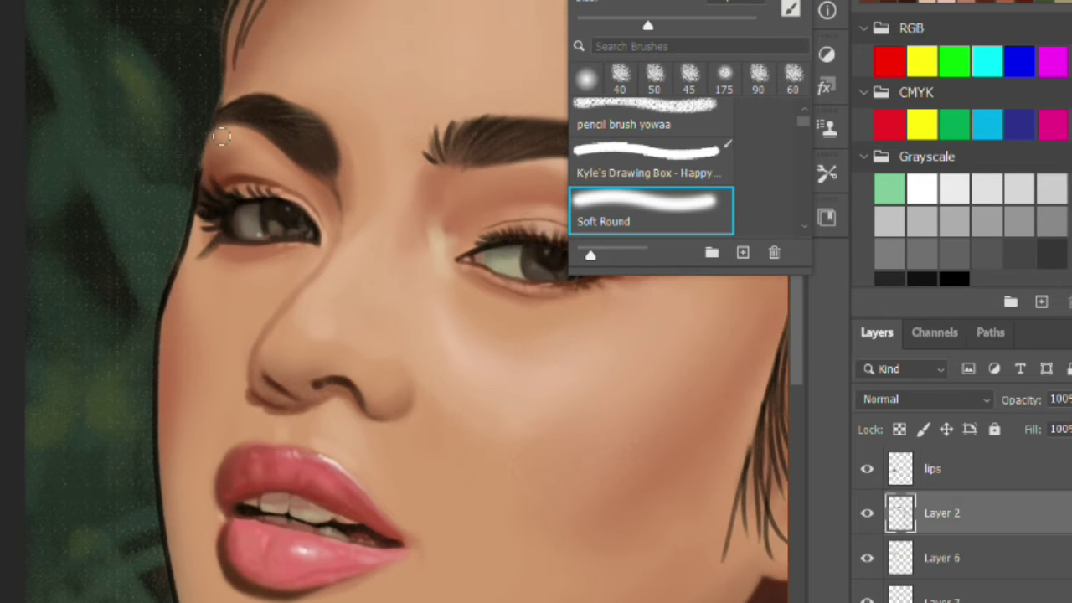
pyautogui.scroll(2, 229, 168)
# - Sample skin near the eye and paint short dark strokes along the jaw edge
pyautogui.press(',')
pyautogui.press(',')
pyautogui.keyDown('alt'); pyautogui.click(215, 173); pyautogui.keyUp('alt')
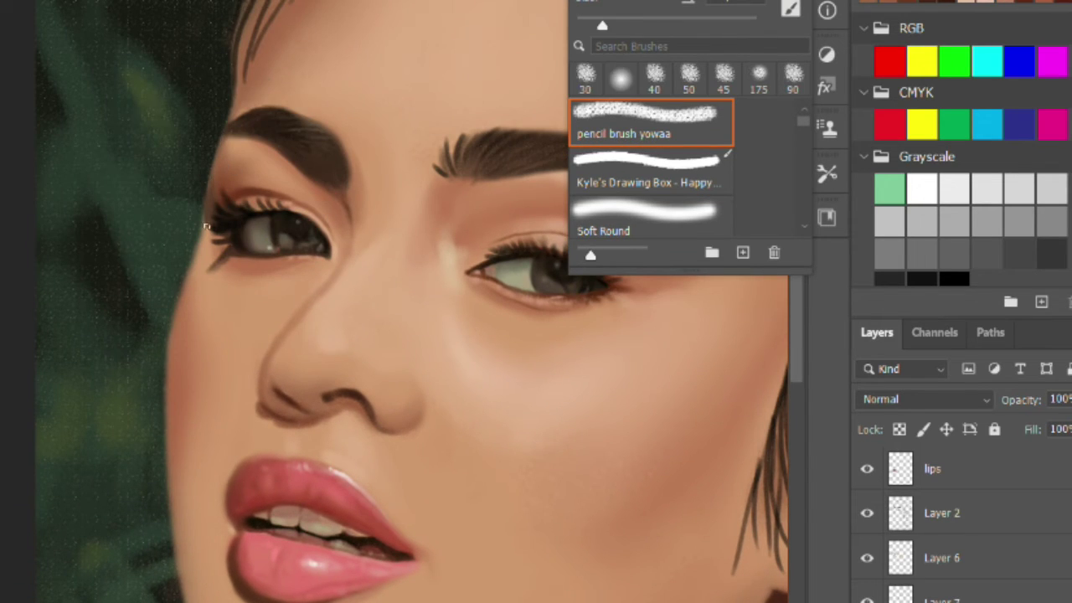
pyautogui.scroll(-2, 168, 419)
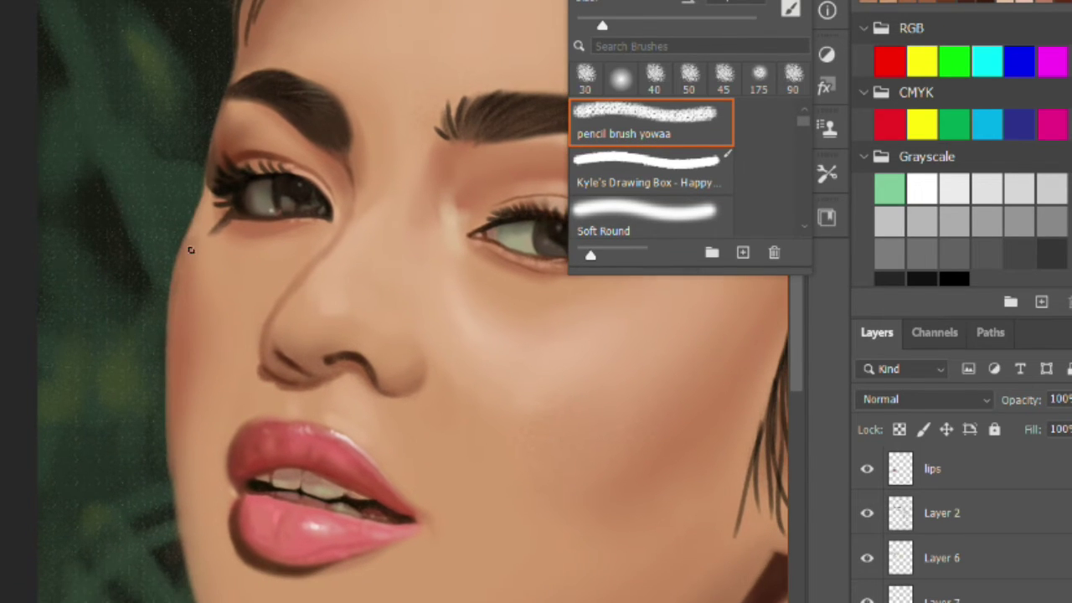
pyautogui.press('.')
pyautogui.press('.')
pyautogui.moveTo(317, 474); pyautogui.dragTo(324, 446)
pyautogui.press(',')
pyautogui.press(',')
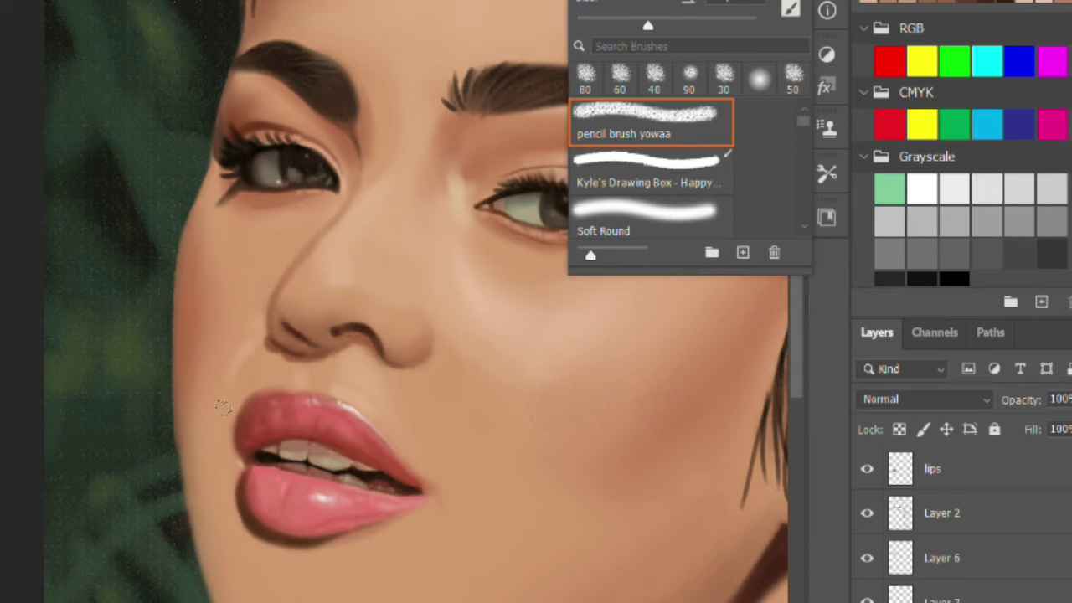
pyautogui.press('.')
pyautogui.press('.')
pyautogui.press(',')
pyautogui.press(',')
pyautogui.moveTo(188, 452)
pyautogui.mouseDown()
pyautogui.moveTo(205, 553)
pyautogui.moveTo(193, 442)
pyautogui.mouseUp()
# - Smudge the shadow along the lower jaw smooth, then reduce the brush size
pyautogui.press('.')
pyautogui.press('.')
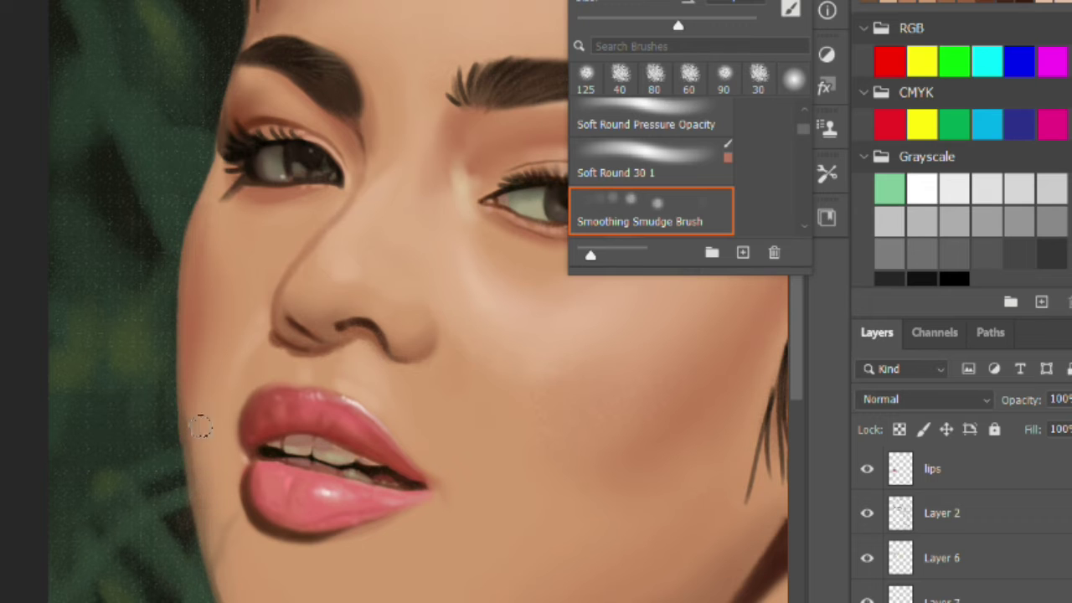
pyautogui.scroll(-5, 191, 459)
pyautogui.scroll(5, 335, 491)
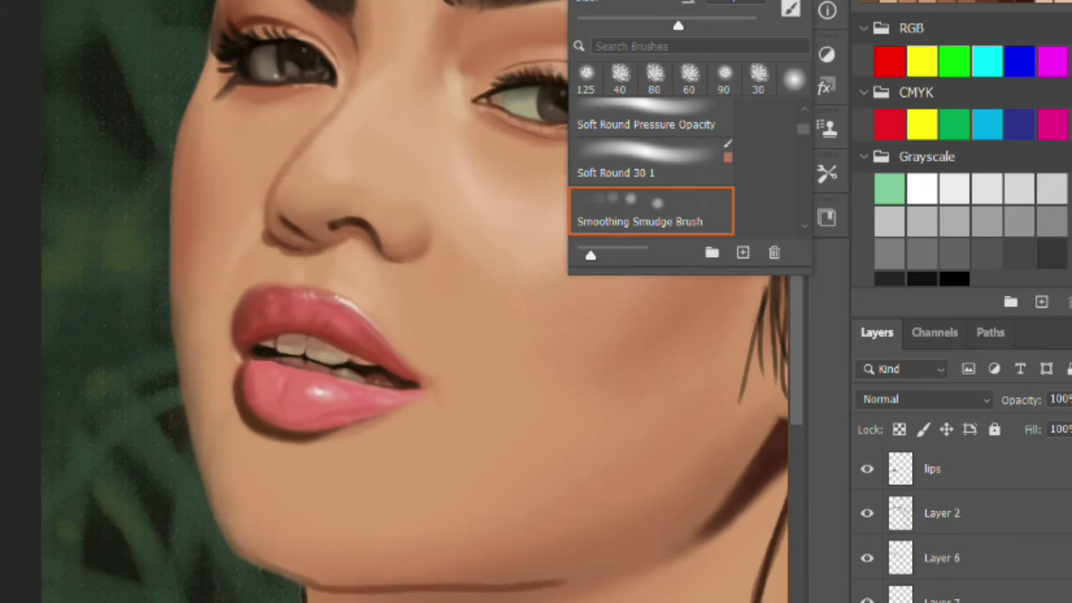
pyautogui.moveTo(276, 555); pyautogui.dragTo(426, 562)
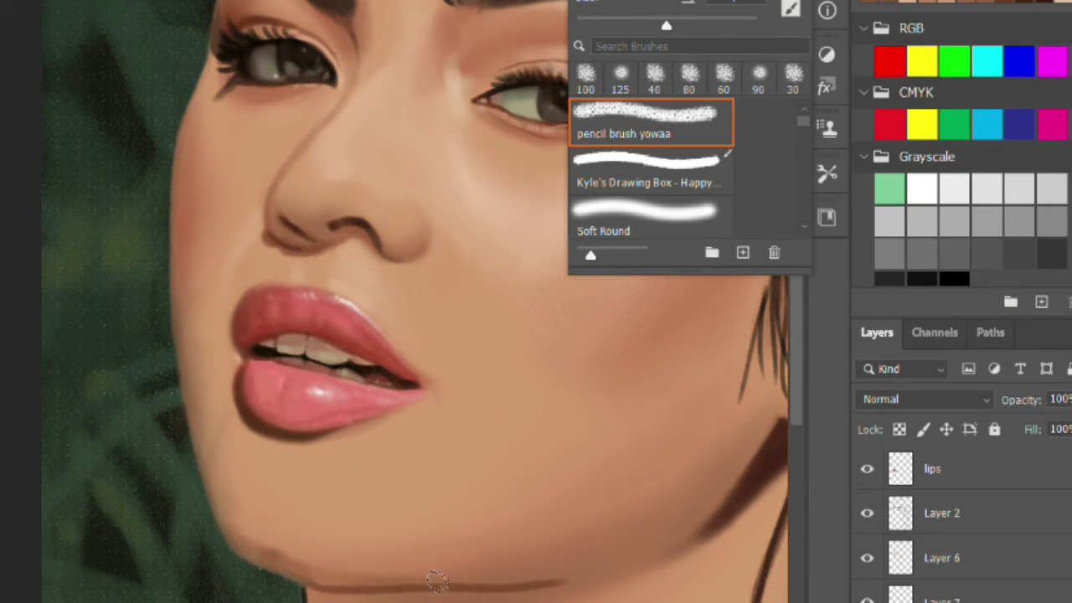
pyautogui.press('[')
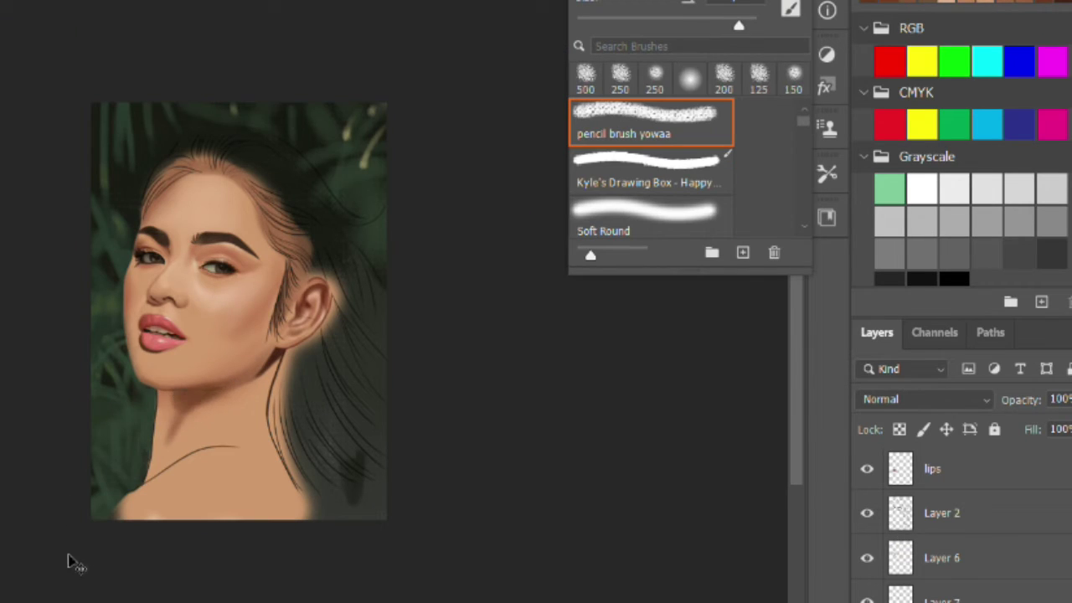
# - Paint light strands across the top and right side of the hair with the pencil brush
pyautogui.press('[')
pyautogui.press('[')
pyautogui.press('.')
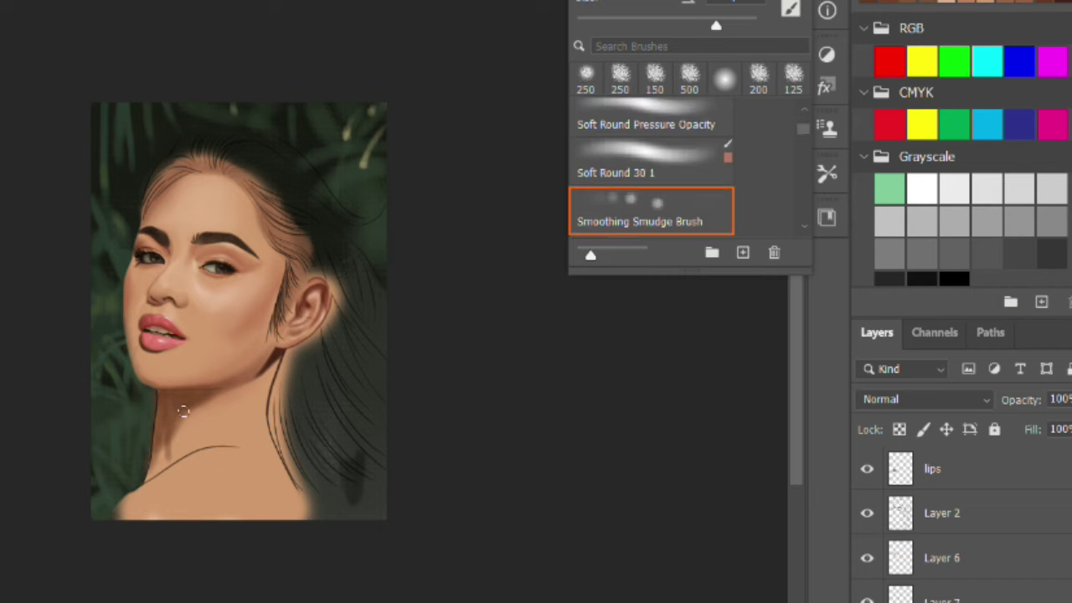
pyautogui.press(',')
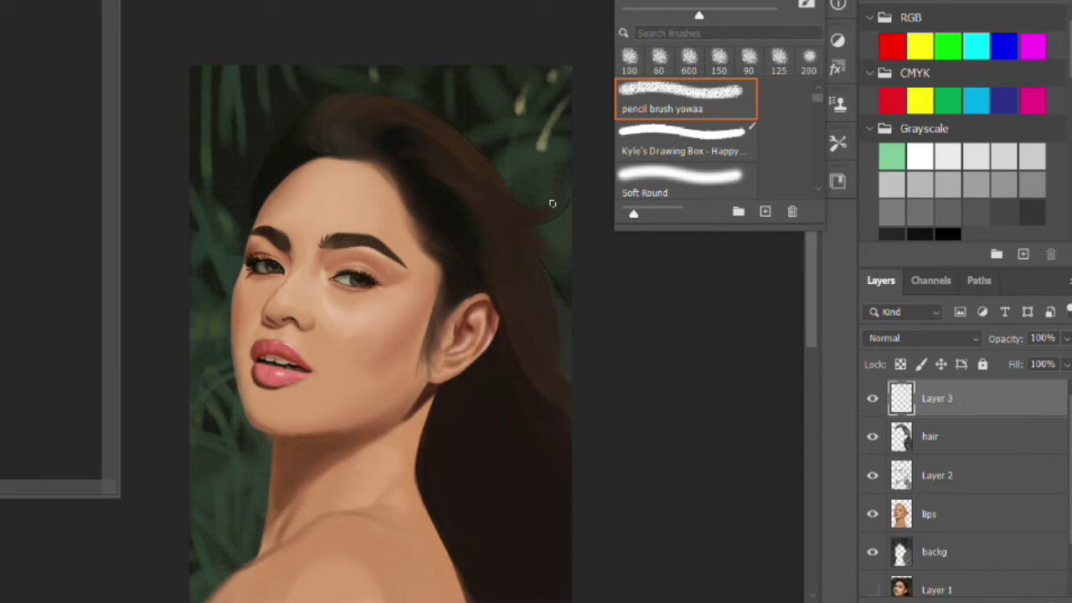
pyautogui.moveTo(421, 118); pyautogui.dragTo(466, 147)
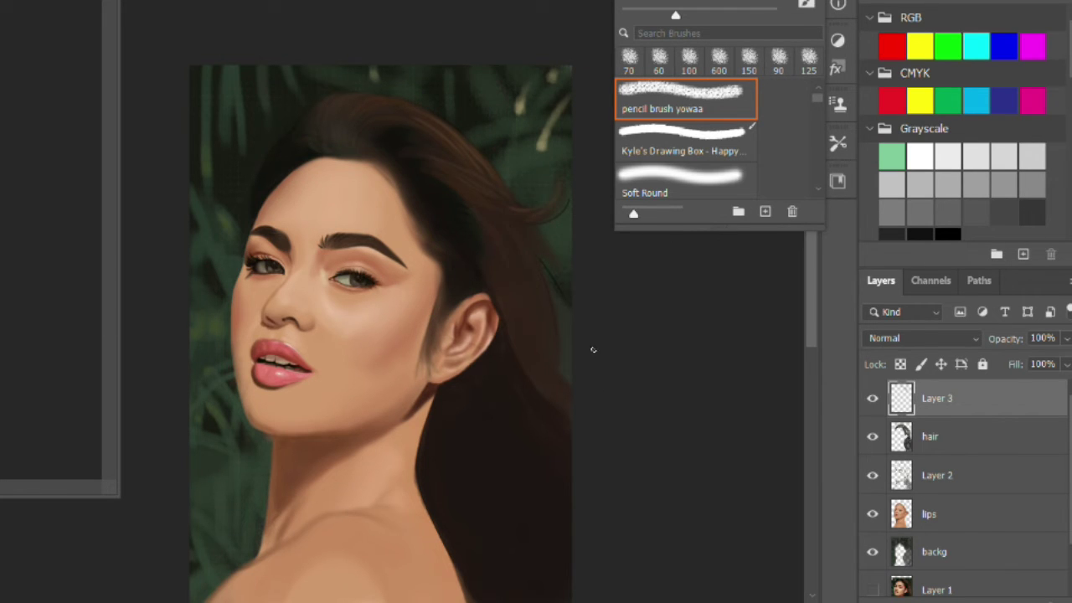
pyautogui.moveTo(503, 243)
pyautogui.mouseDown()
pyautogui.moveTo(501, 331)
pyautogui.moveTo(569, 386)
pyautogui.mouseUp()
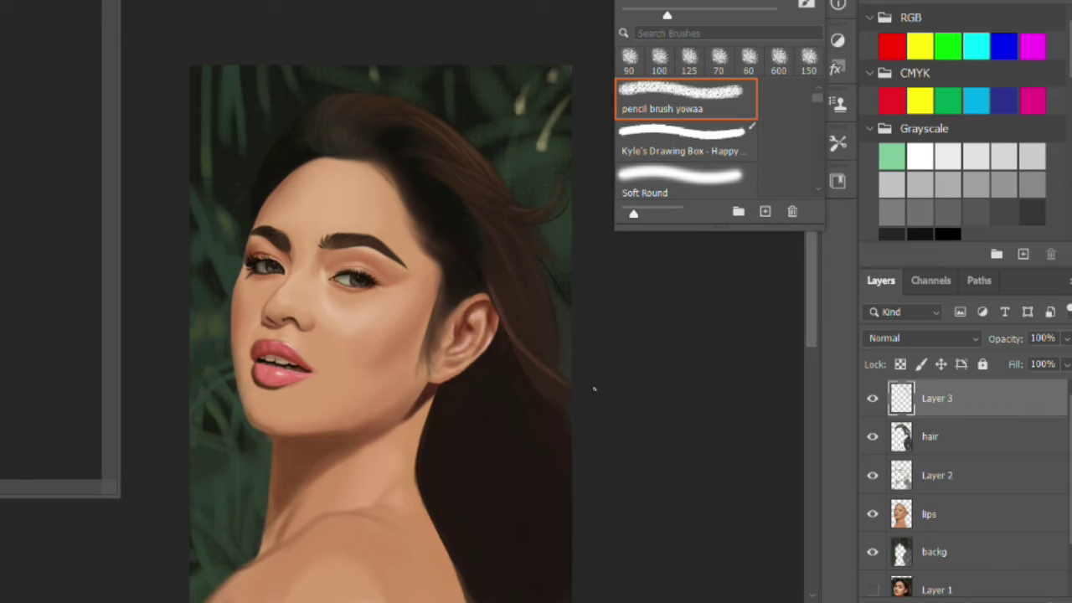
# - Redo a strand and paint one down the lower right hair at brush size 100
pyautogui.press(']')
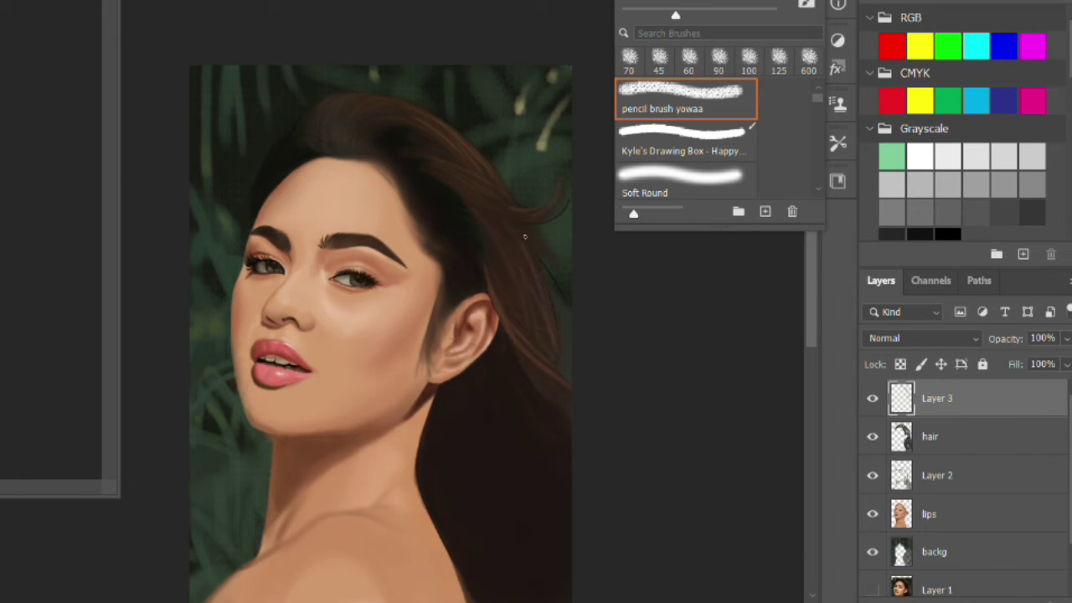
pyautogui.hotkey('ctrl', 'z')
pyautogui.press(']')
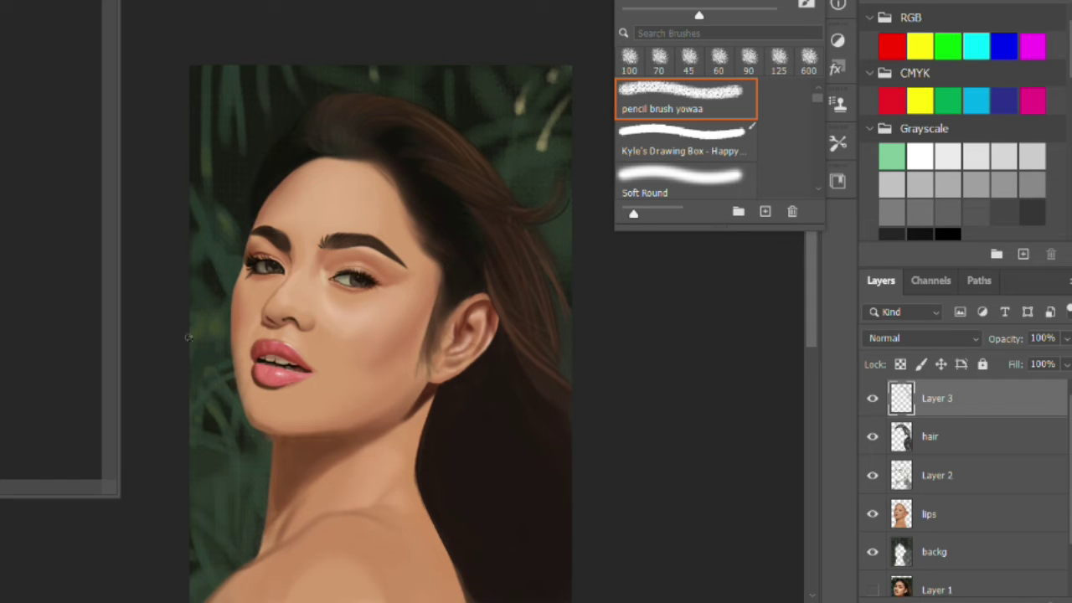
pyautogui.press('[')
pyautogui.press('[')
pyautogui.moveTo(502, 376); pyautogui.dragTo(574, 469)
pyautogui.press(']')
pyautogui.press(']')
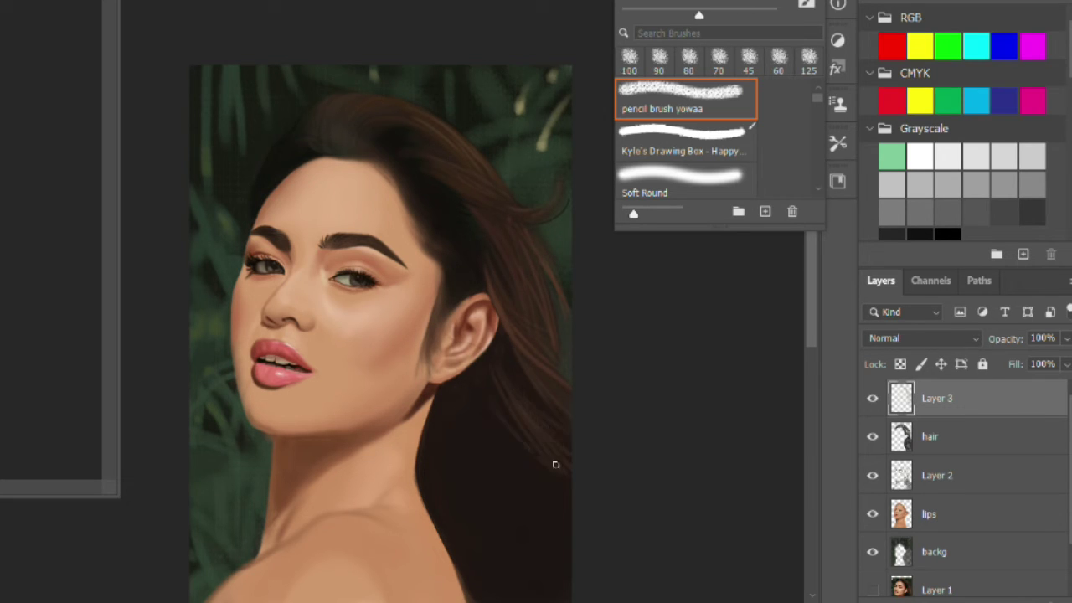
pyautogui.press(']')
pyautogui.press('[')
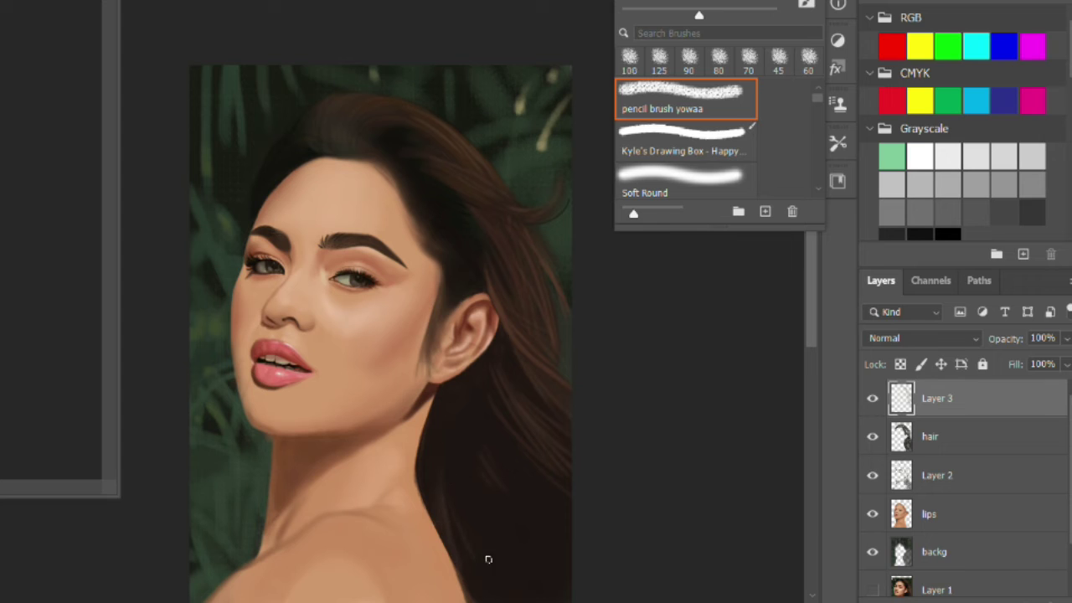
# - Add a new empty layer above Layer 3 and shrink the brush to 90 px
pyautogui.press('r')
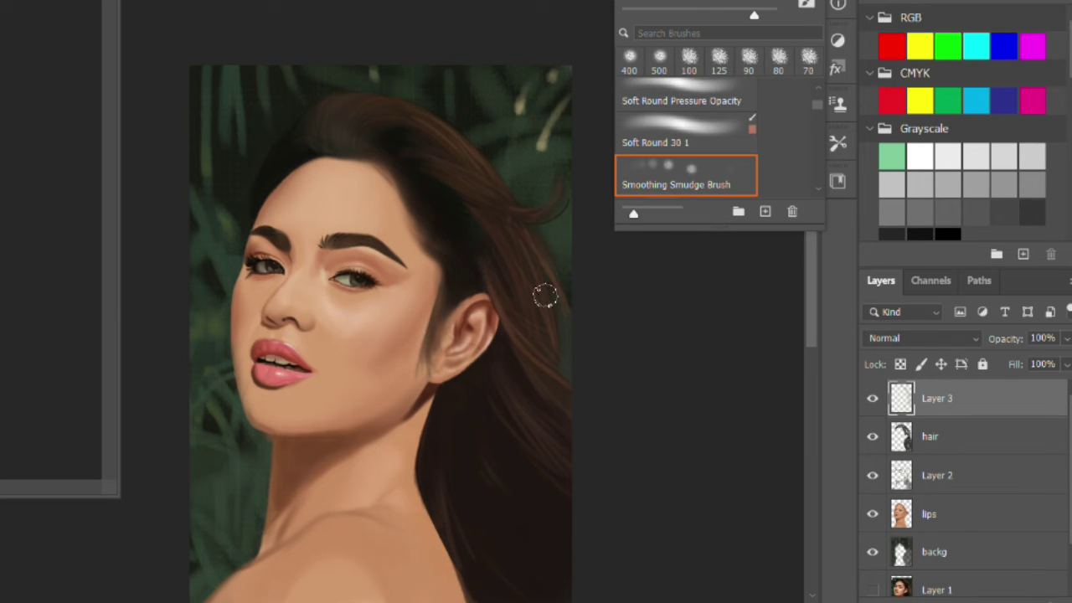
pyautogui.hotkey('alt', '[')
pyautogui.hotkey('alt', '[')
pyautogui.hotkey('alt', ']')
pyautogui.hotkey('alt', ']')
pyautogui.press('b')
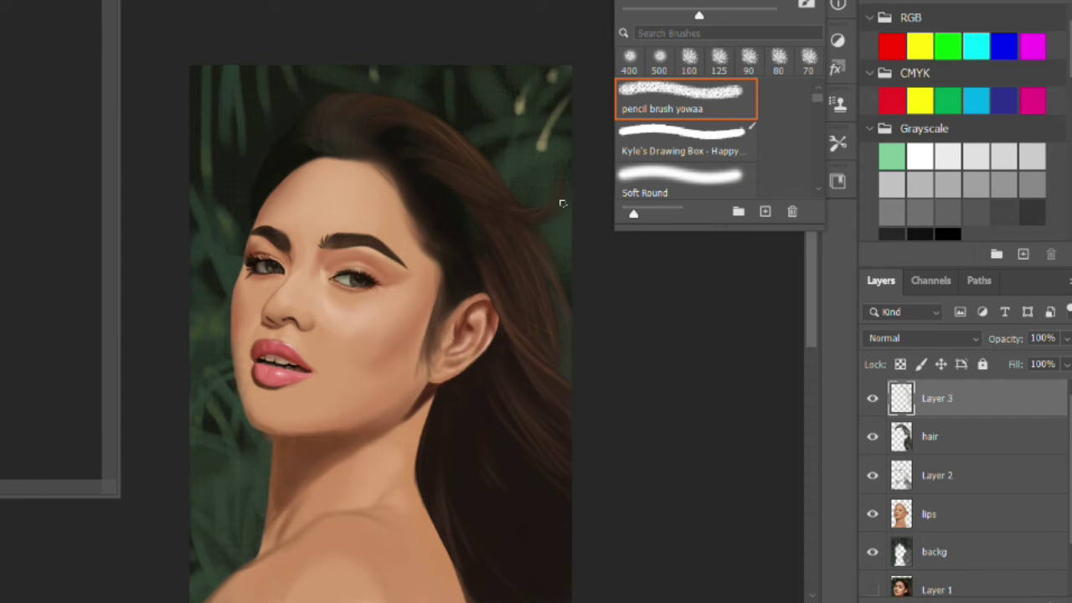
pyautogui.hotkey('ctrl', 'shift', 'alt', 'n')
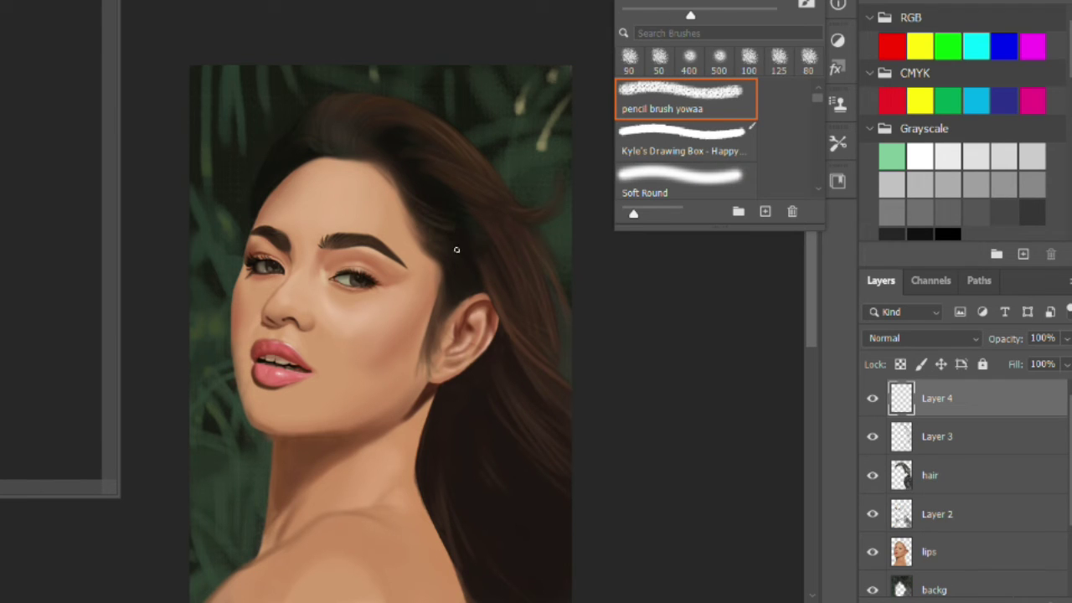
pyautogui.press('r')
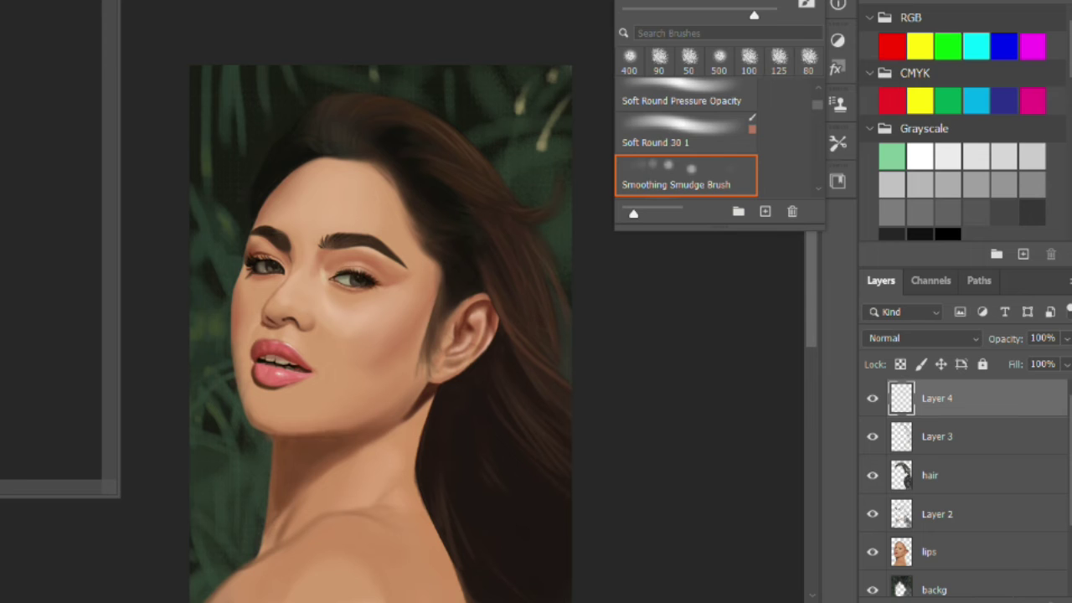
pyautogui.press('b')
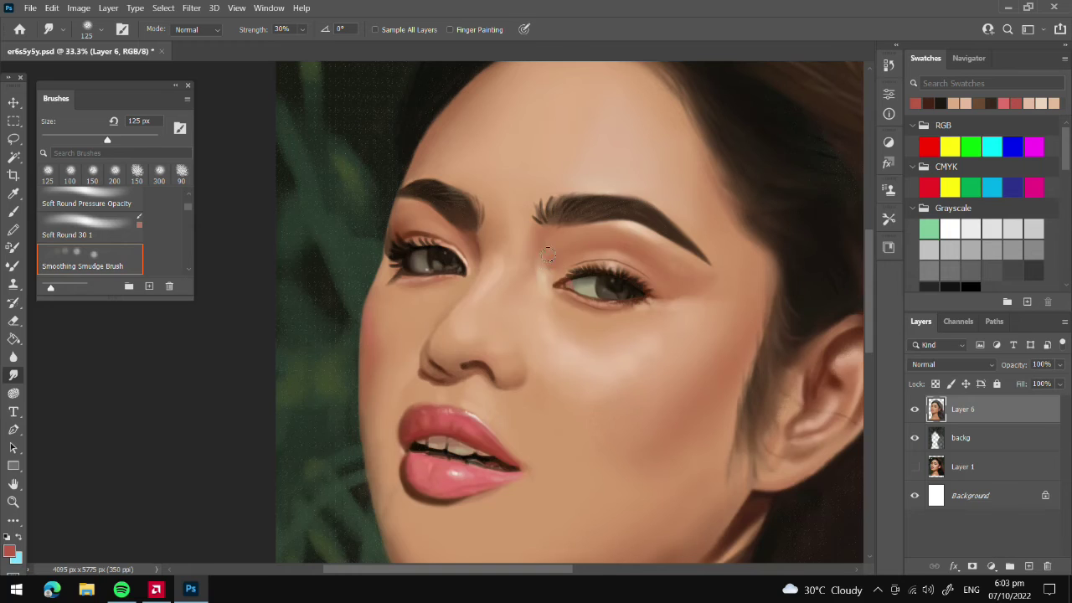
pyautogui.press('[')
pyautogui.press('[')
# - Smudge the cheek and jaw skin on Layer 6, enlarging the smudge brush to 125 px
pyautogui.moveTo(750, 410); pyautogui.dragTo(752, 381)
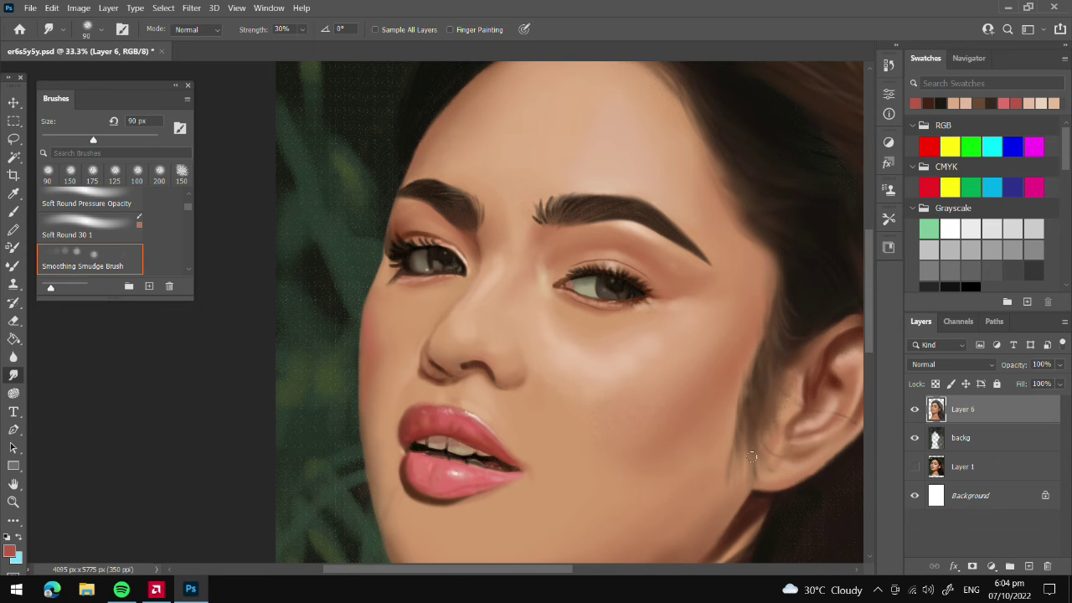
pyautogui.scroll(2, 841, 405)
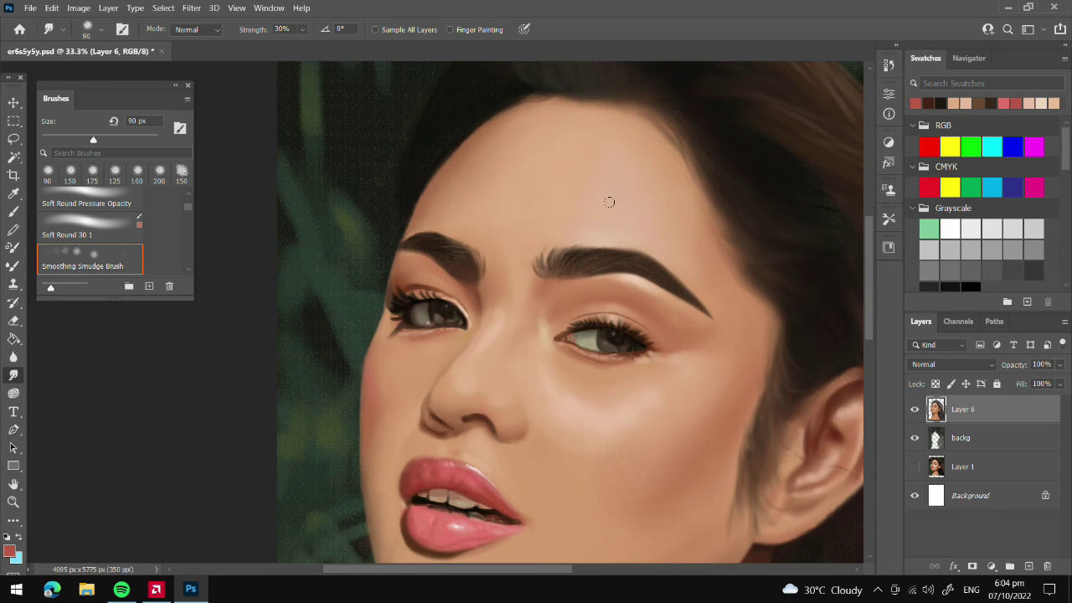
pyautogui.hotkey('ctrl', '-')
pyautogui.press(']')
pyautogui.press(']')
pyautogui.hotkey('ctrl', '+')
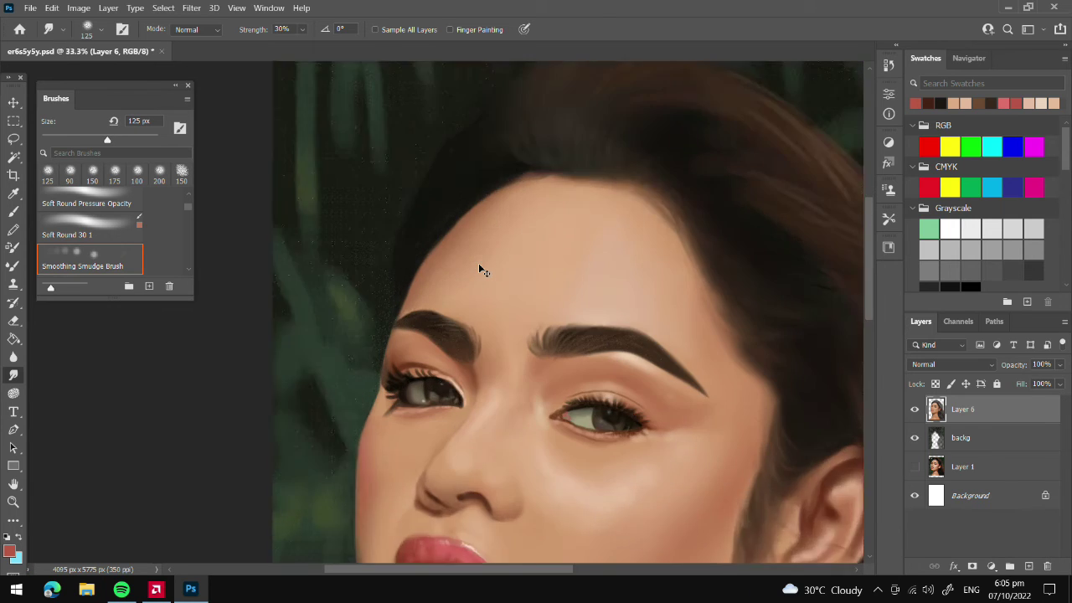
pyautogui.scroll(1, 599, 291)
pyautogui.scroll(-3, 665, 407)
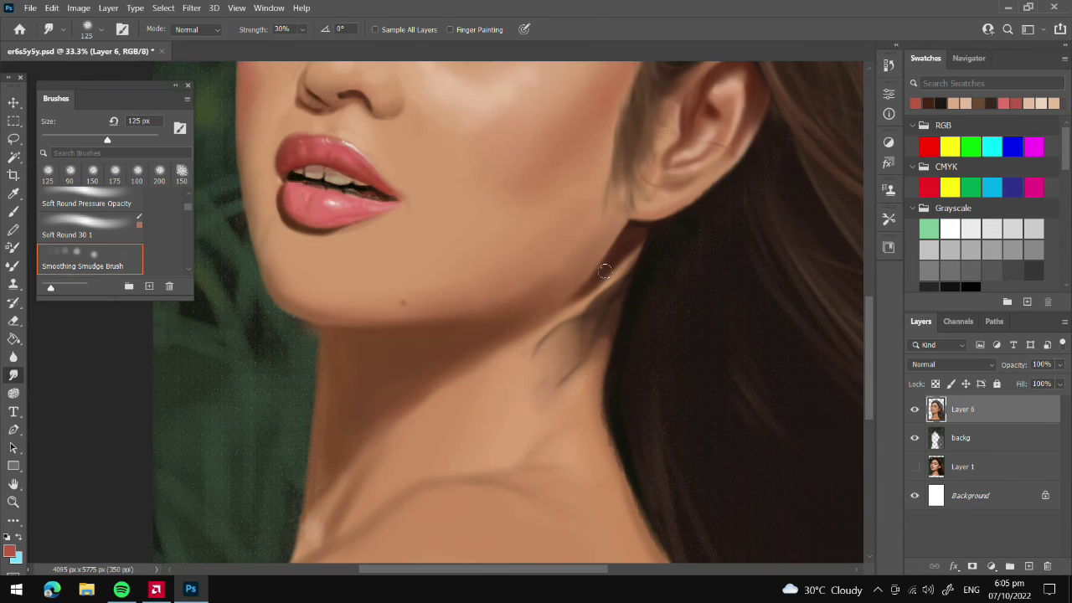
pyautogui.scroll(-2, 609, 401)
pyautogui.hscroll(3, 658, 460)
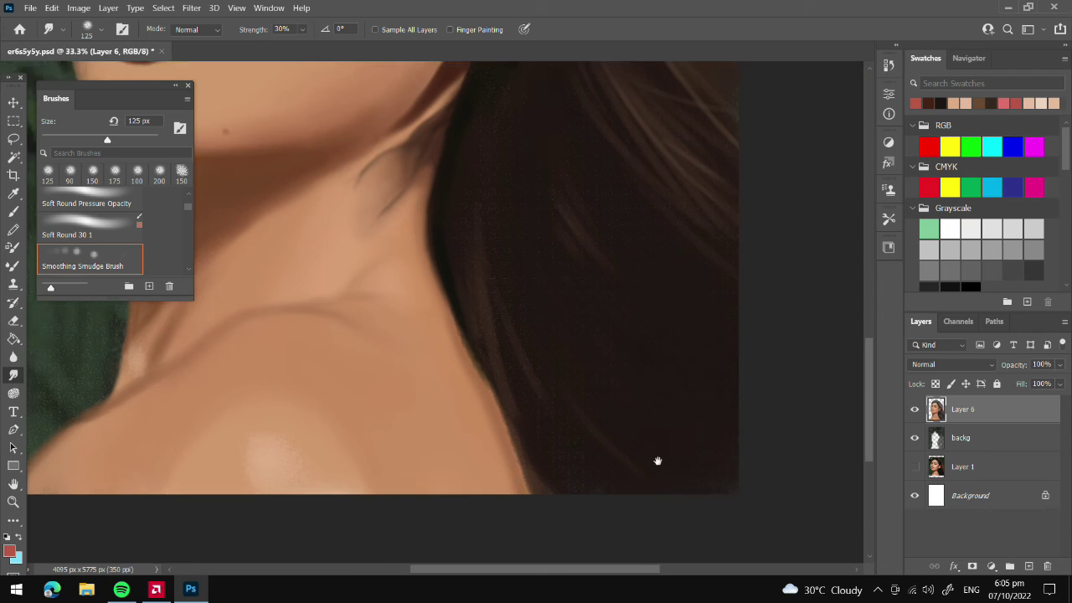
# - Add a new empty layer and set the brush colour to bright yellow
pyautogui.press('b')
pyautogui.hotkey('ctrl', 'shift', 'alt', 'n')
pyautogui.click(9, 550)
pyautogui.click(835, 268)
pyautogui.moveTo(835, 268); pyautogui.dragTo(835, 287)
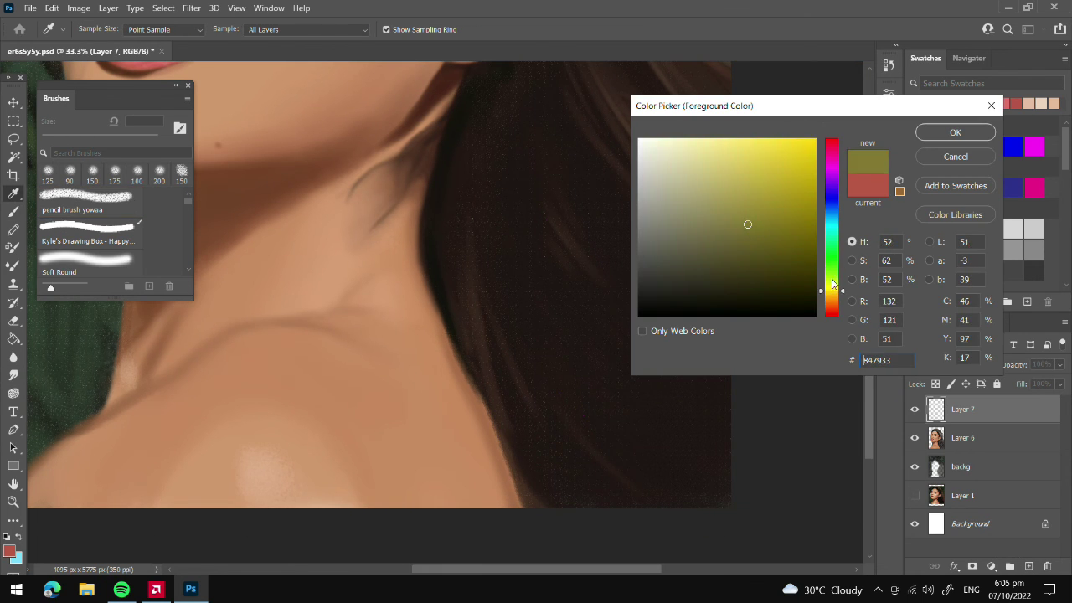
pyautogui.click(955, 133)
pyautogui.click(87, 201)
# - Hand-letter BAM BOO BEE in yellow at the lower right and draw a box around it
pyautogui.moveTo(631, 409); pyautogui.dragTo(632, 434)
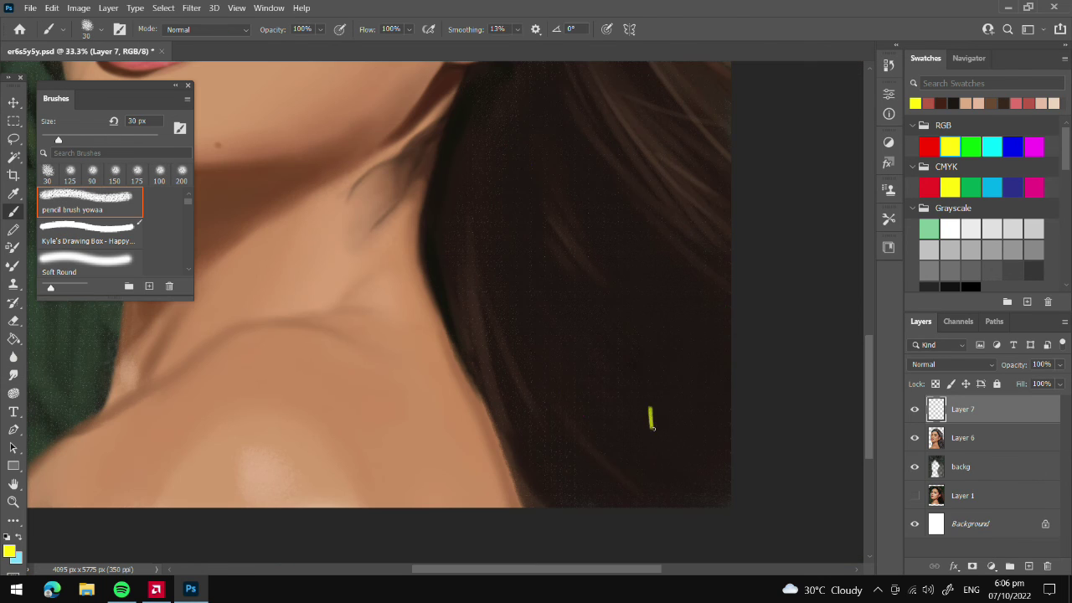
pyautogui.moveTo(652, 407)
pyautogui.mouseDown()
pyautogui.moveTo(654, 429)
pyautogui.moveTo(698, 409)
pyautogui.moveTo(702, 429)
pyautogui.mouseUp()
pyautogui.moveTo(652, 435)
pyautogui.mouseDown()
pyautogui.moveTo(652, 459)
pyautogui.moveTo(675, 435)
pyautogui.mouseUp()
pyautogui.moveTo(698, 434)
pyautogui.mouseDown()
pyautogui.moveTo(700, 449)
pyautogui.moveTo(698, 436)
pyautogui.mouseUp()
pyautogui.moveTo(653, 466); pyautogui.dragTo(657, 486)
pyautogui.moveTo(670, 464)
pyautogui.mouseDown()
pyautogui.moveTo(683, 486)
pyautogui.moveTo(700, 486)
pyautogui.moveTo(701, 474)
pyautogui.mouseUp()
pyautogui.moveTo(644, 395)
pyautogui.mouseDown()
pyautogui.moveTo(708, 391)
pyautogui.moveTo(670, 493)
pyautogui.moveTo(633, 394)
pyautogui.mouseUp()
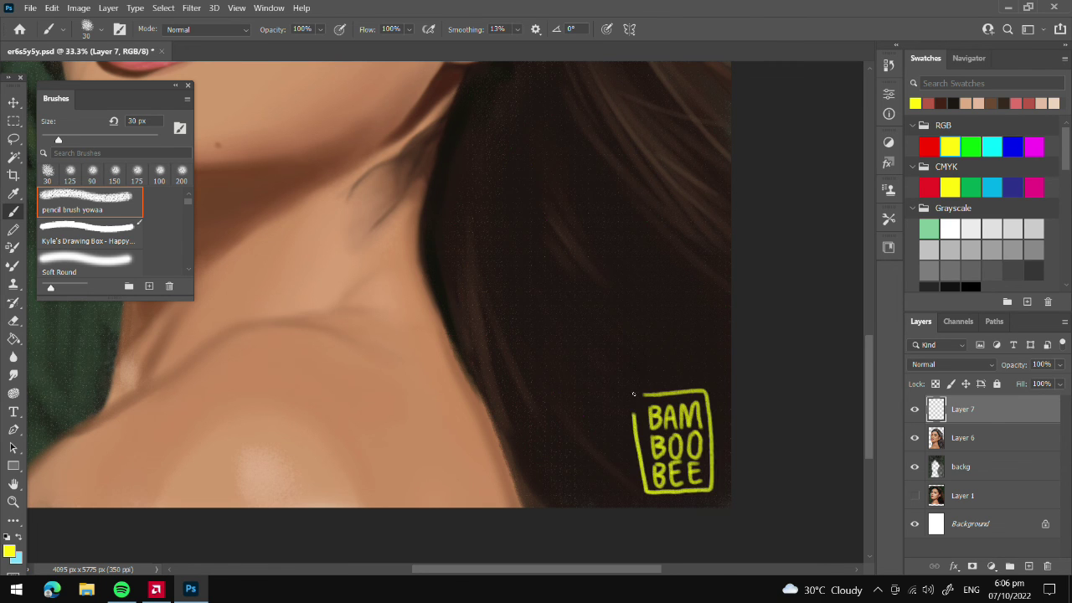